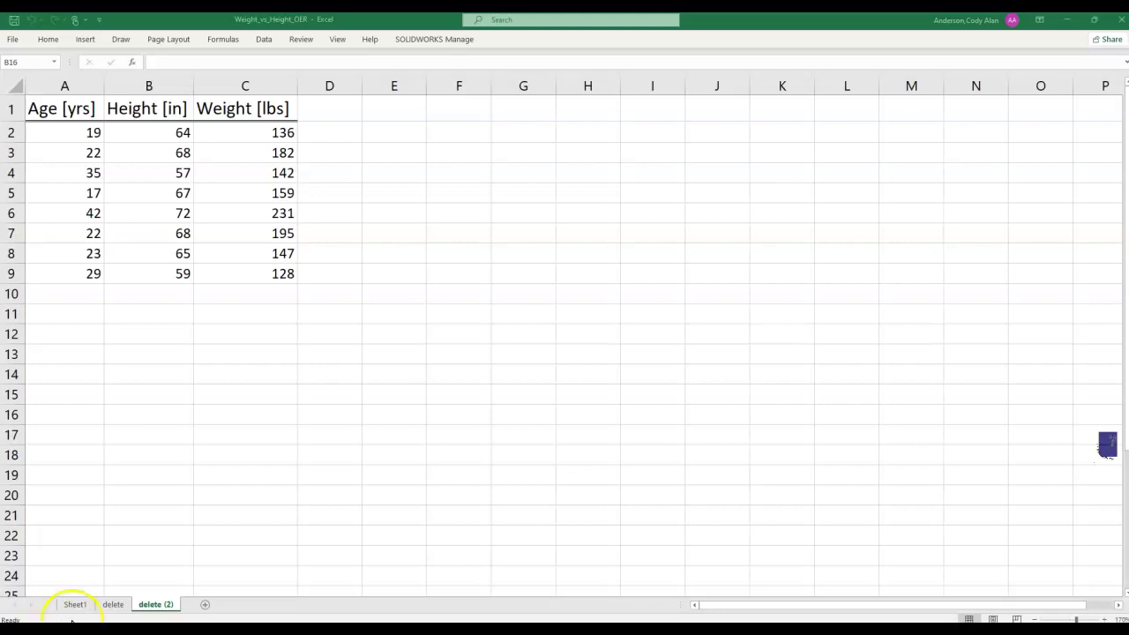
pyautogui.click(60, 114)
pyautogui.hotkey('ctrl', 'a')
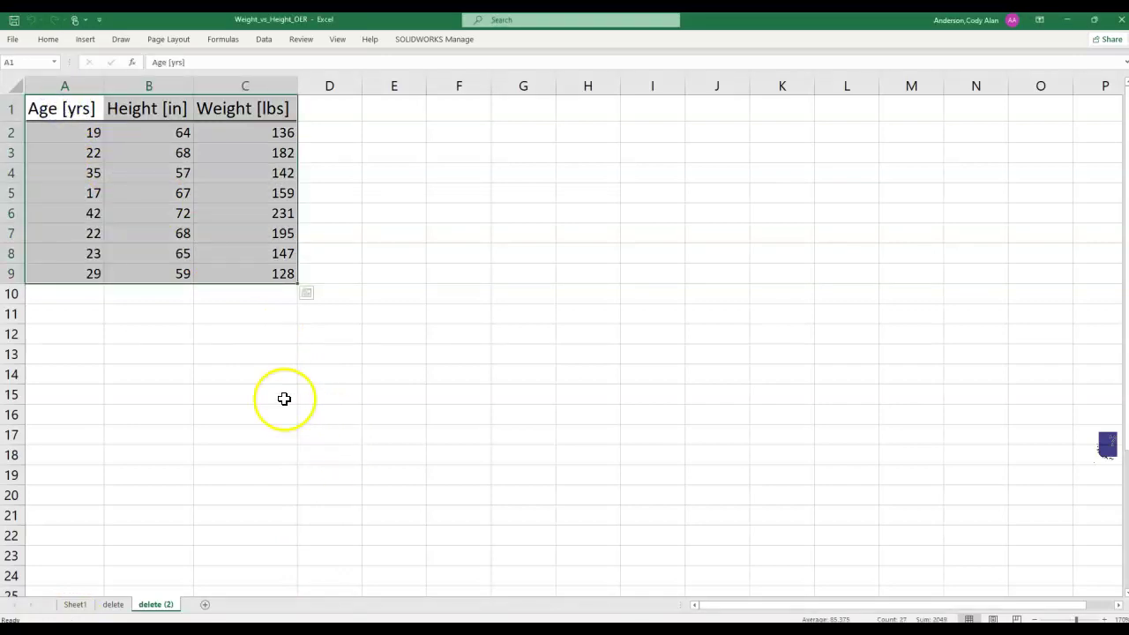
# With an empty cell selected, insert a blank markers-only scatter chart and move it up beside the data table
pyautogui.click(174, 311)
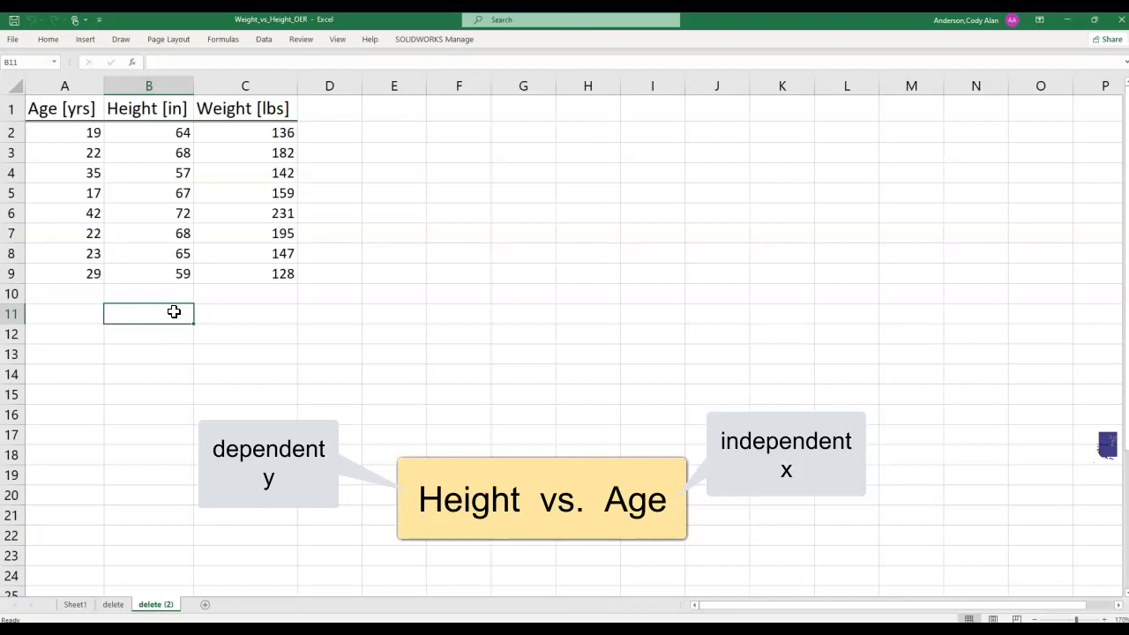
pyautogui.press('alt')
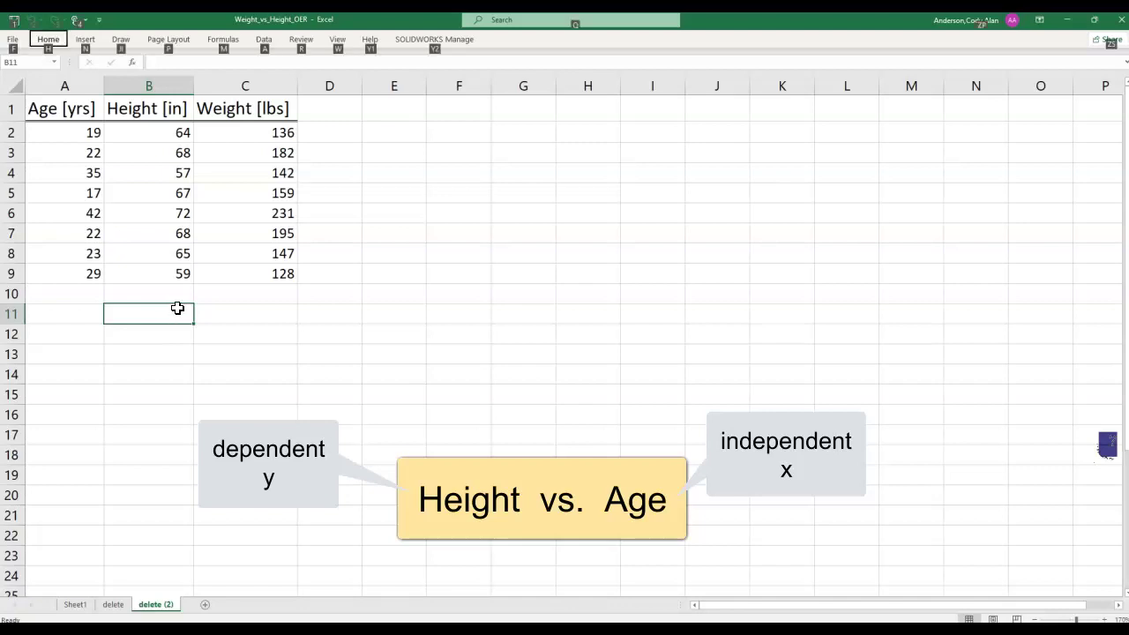
pyautogui.click(86, 40)
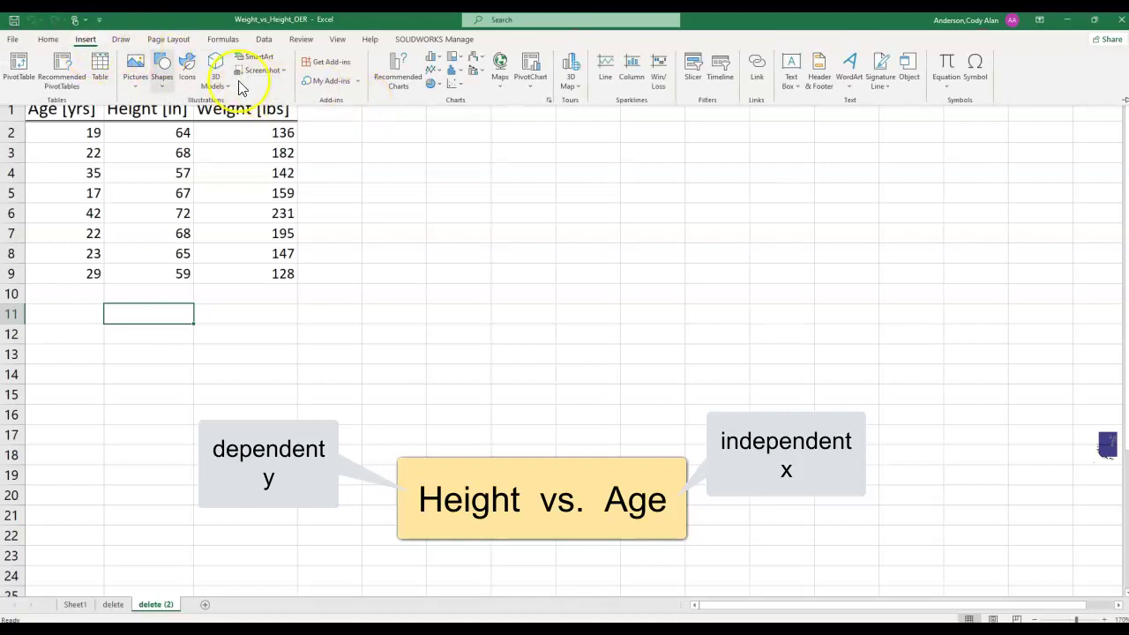
pyautogui.click(460, 85)
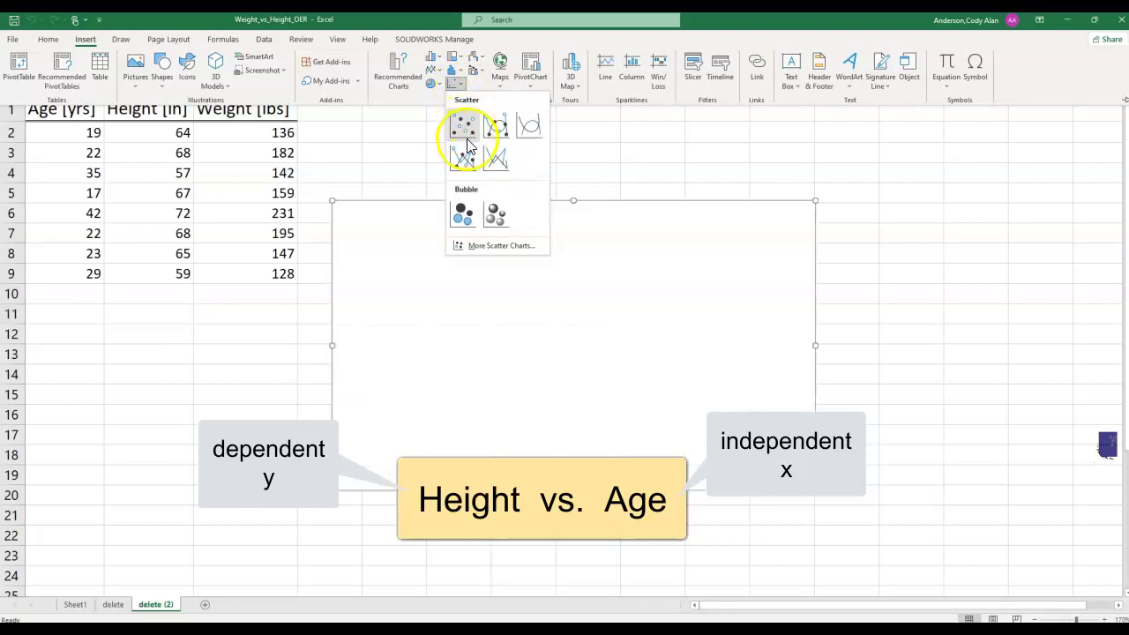
pyautogui.click(465, 132)
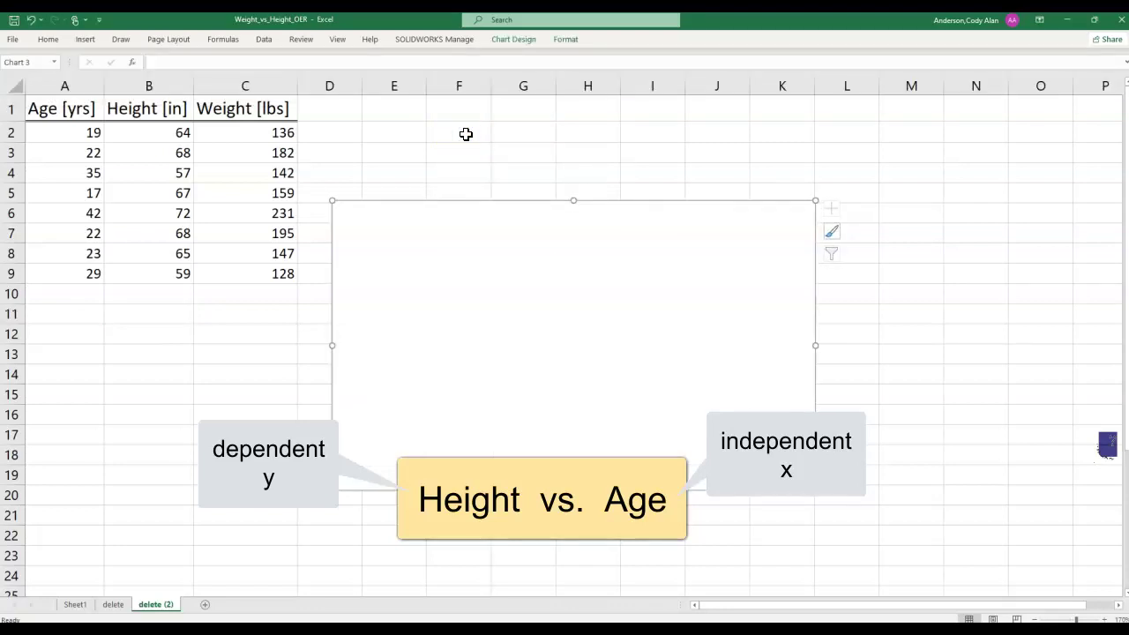
pyautogui.moveTo(552, 272); pyautogui.dragTo(552, 193)
pyautogui.press('alt')
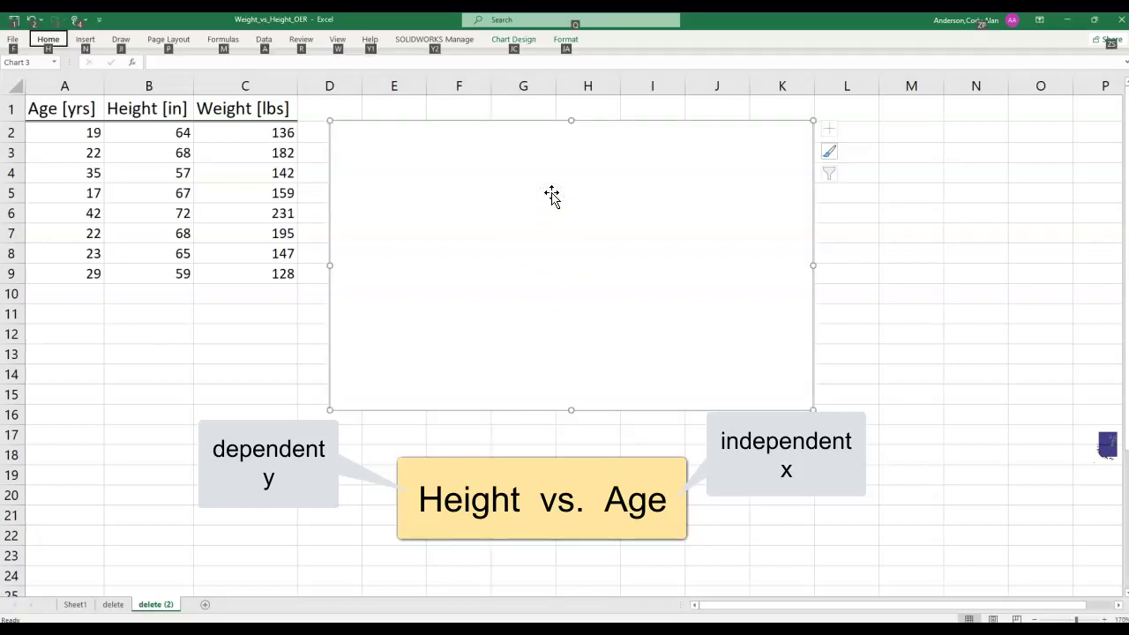
pyautogui.click(274, 296)
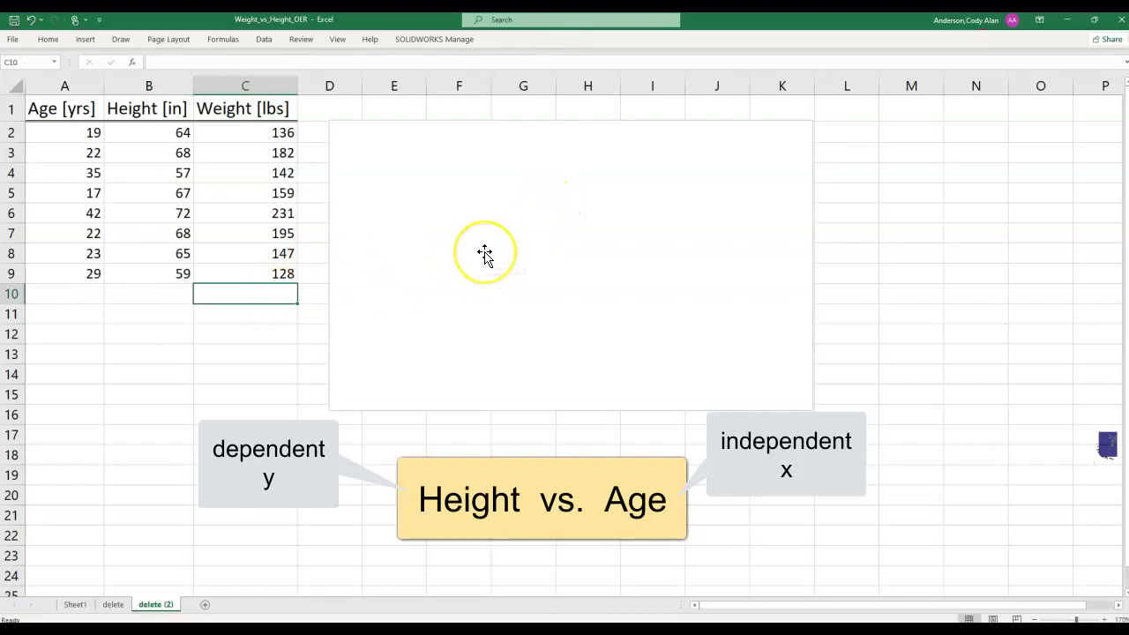
# Add a data series to the blank chart and take its name from the Height [in] header in B1
pyautogui.rightClick(484, 254)
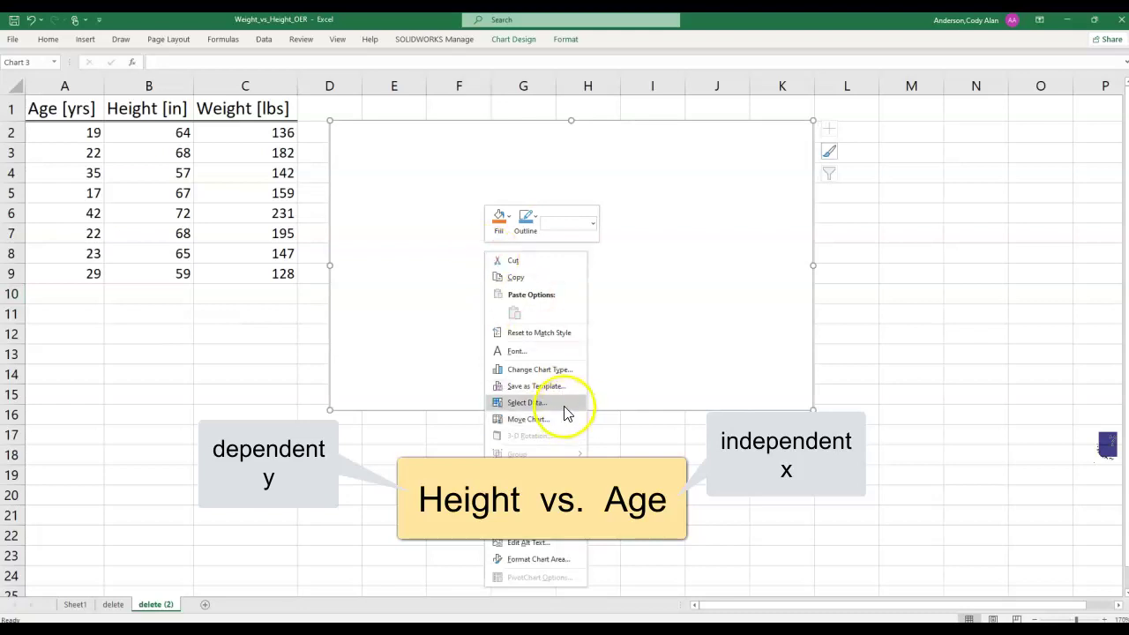
pyautogui.click(564, 406)
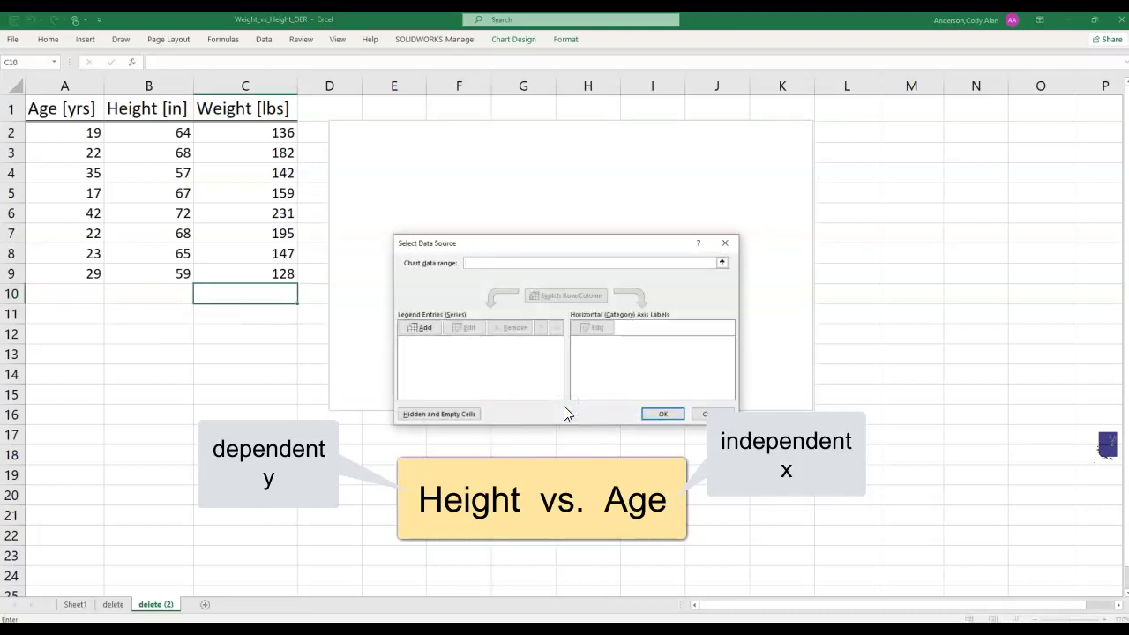
pyautogui.click(430, 336)
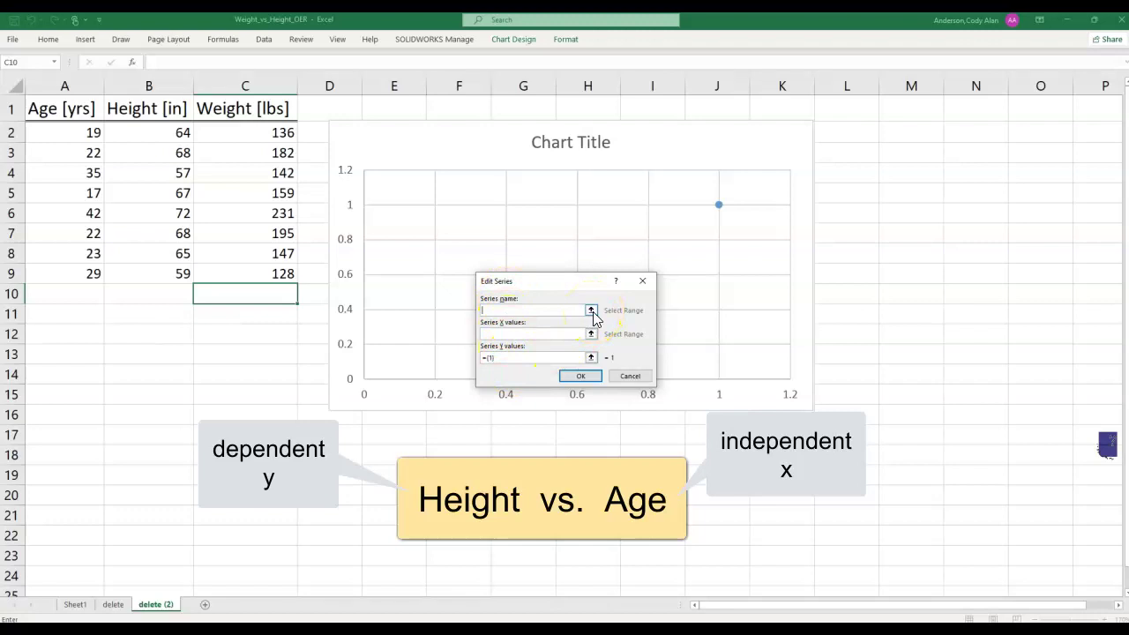
pyautogui.click(591, 311)
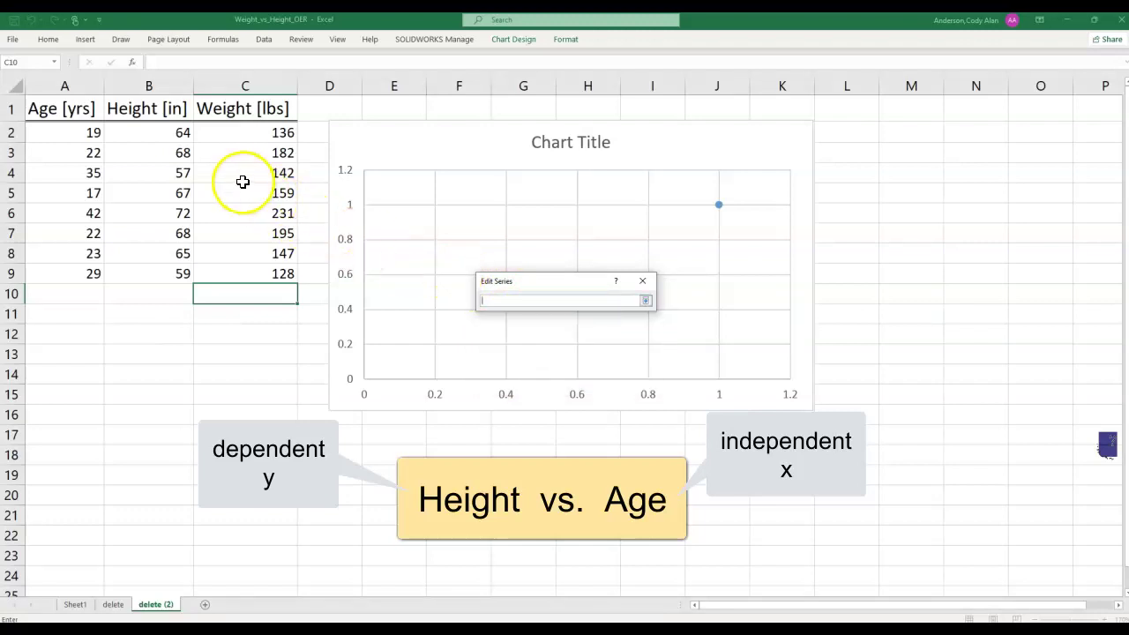
pyautogui.click(156, 109)
pyautogui.press('Return')
# Set the series X values to the ages in A2:A9
pyautogui.click(587, 335)
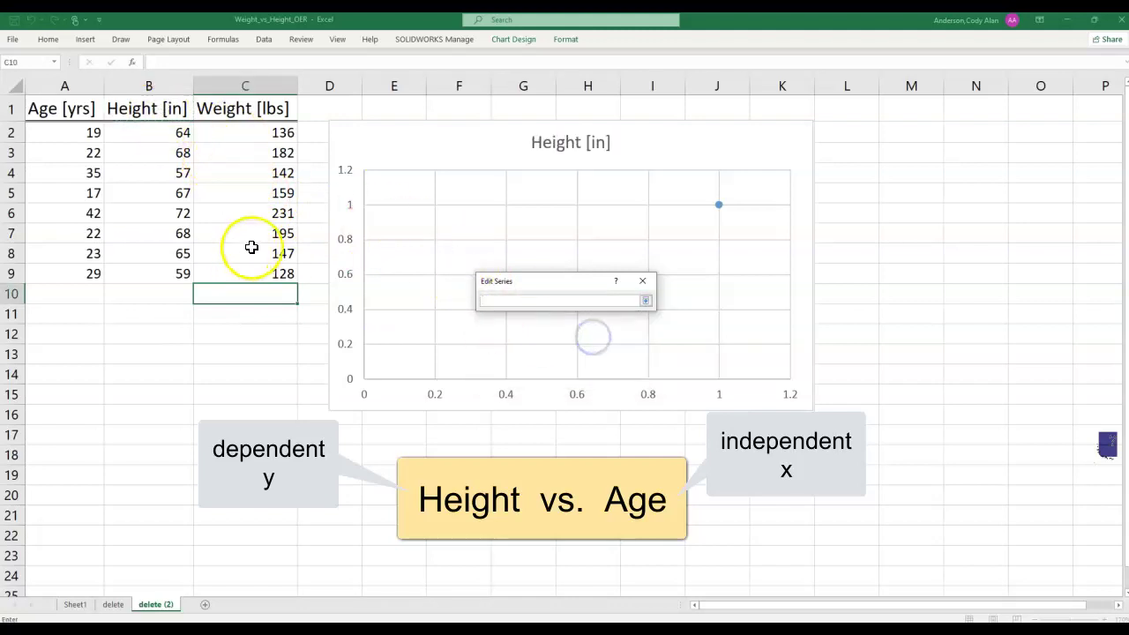
pyautogui.click(79, 132)
pyautogui.moveTo(82, 133); pyautogui.dragTo(84, 277)
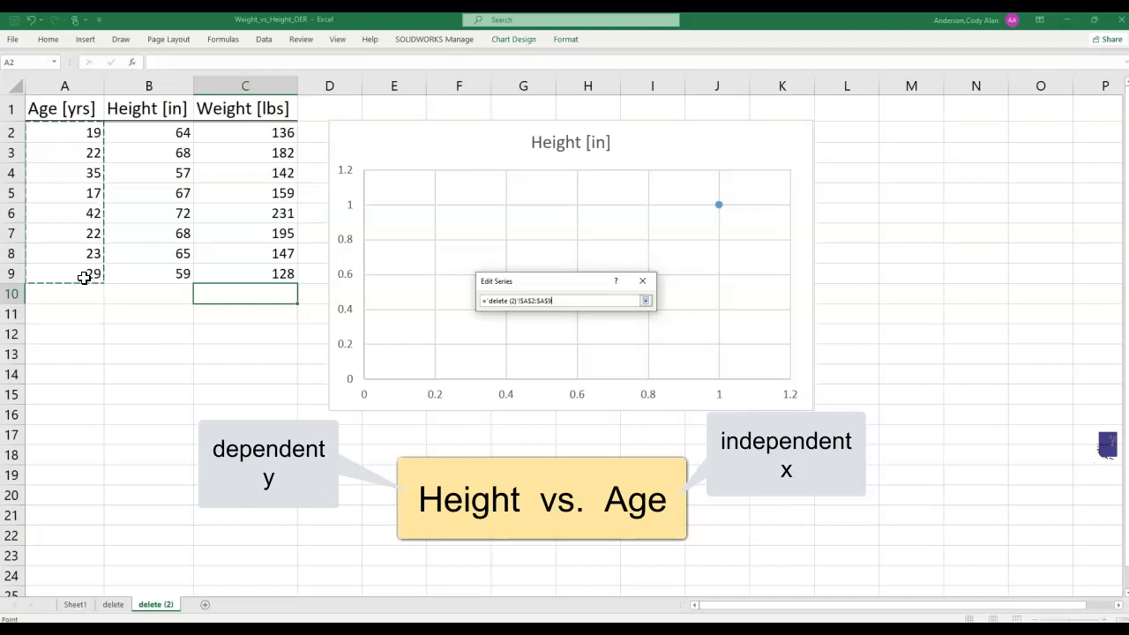
pyautogui.press('Return')
# Set the series Y values to the heights in B2:B9 and accept the chart's data source
pyautogui.click(524, 357)
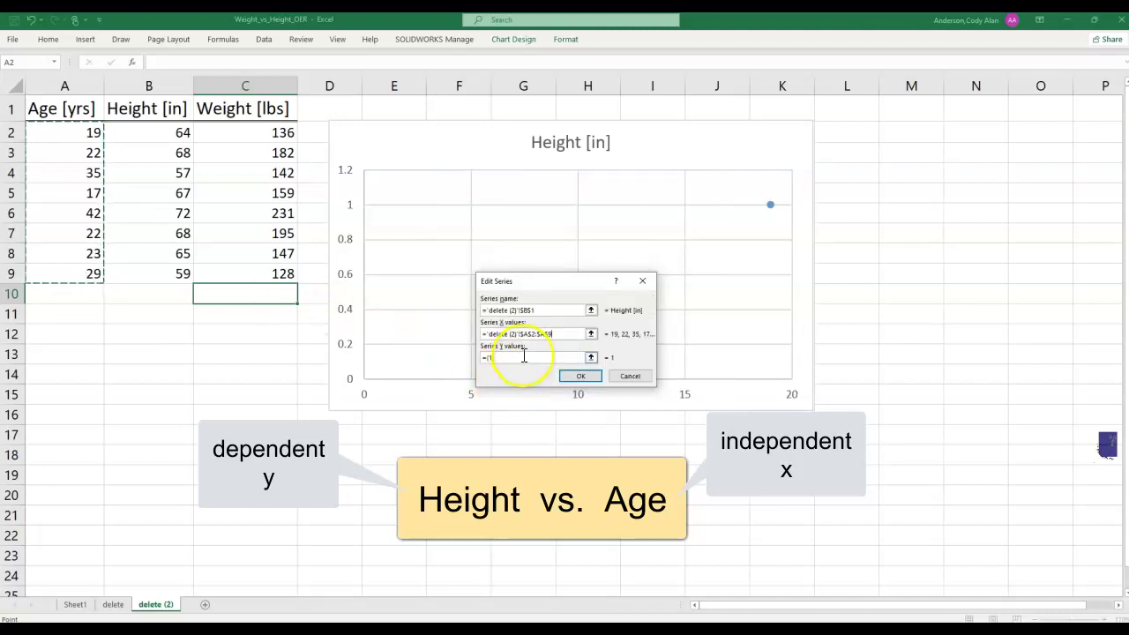
pyautogui.click(590, 357)
pyautogui.click(169, 131)
pyautogui.moveTo(168, 131); pyautogui.dragTo(182, 275)
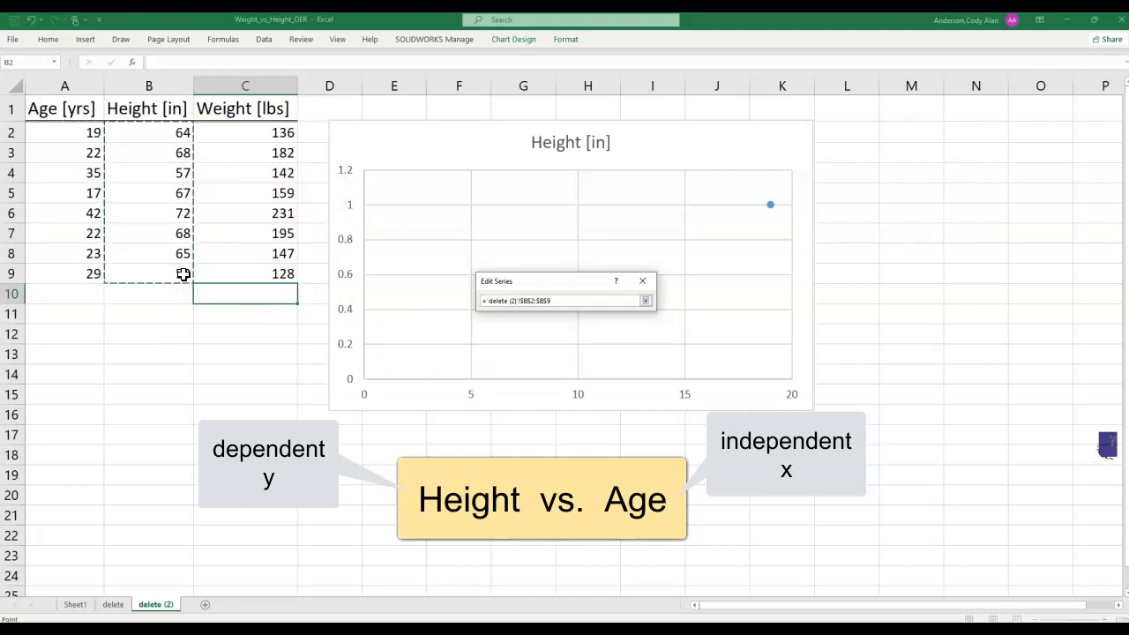
pyautogui.press('Return')
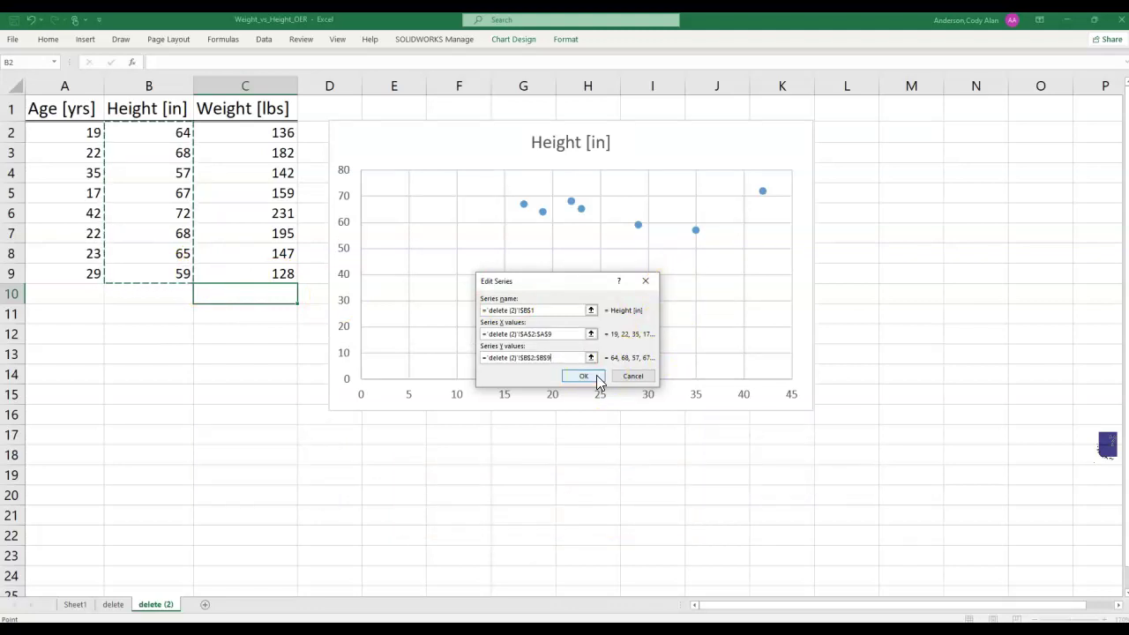
pyautogui.click(596, 375)
pyautogui.click(663, 413)
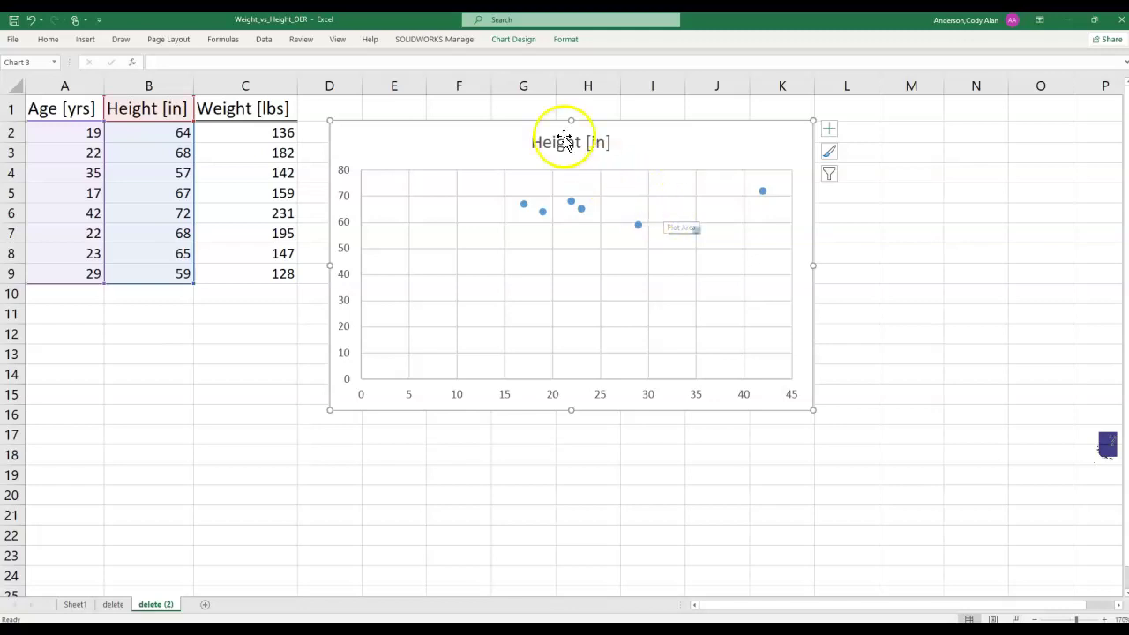
# Apply the first quick layout to the scatter chart to add axis titles and a legend
pyautogui.click(516, 41)
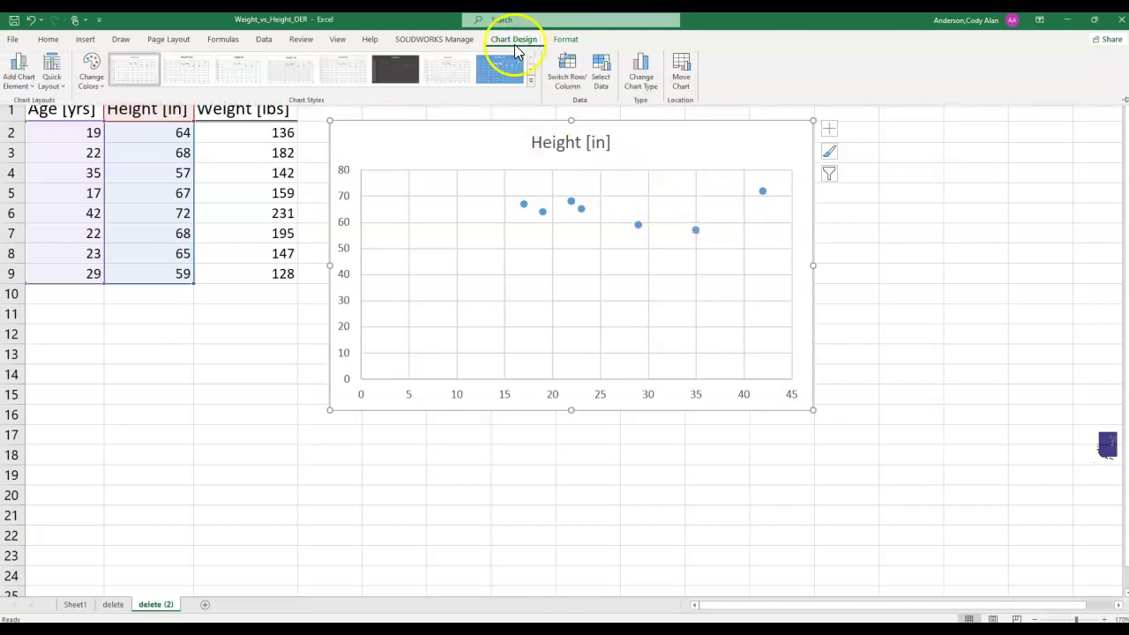
pyautogui.click(54, 87)
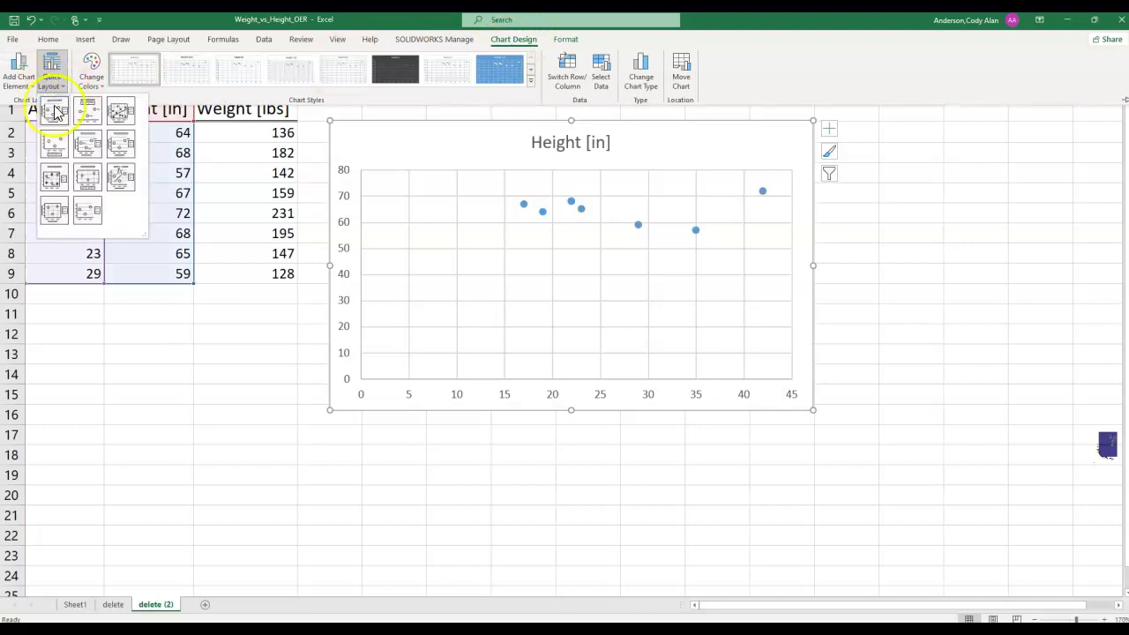
pyautogui.click(54, 116)
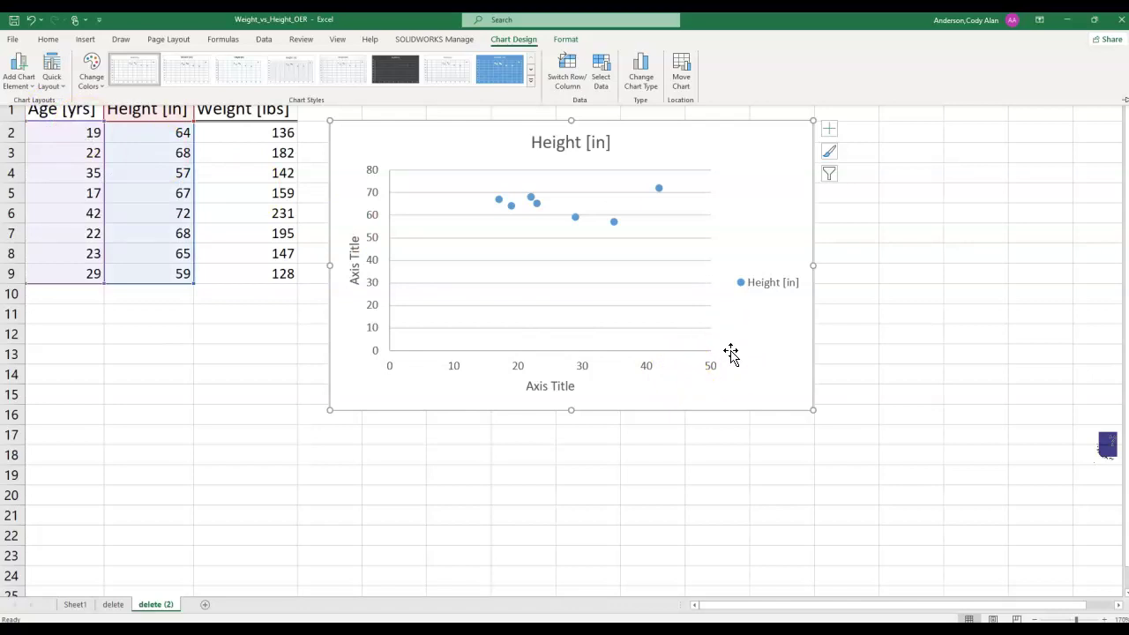
pyautogui.click(715, 357)
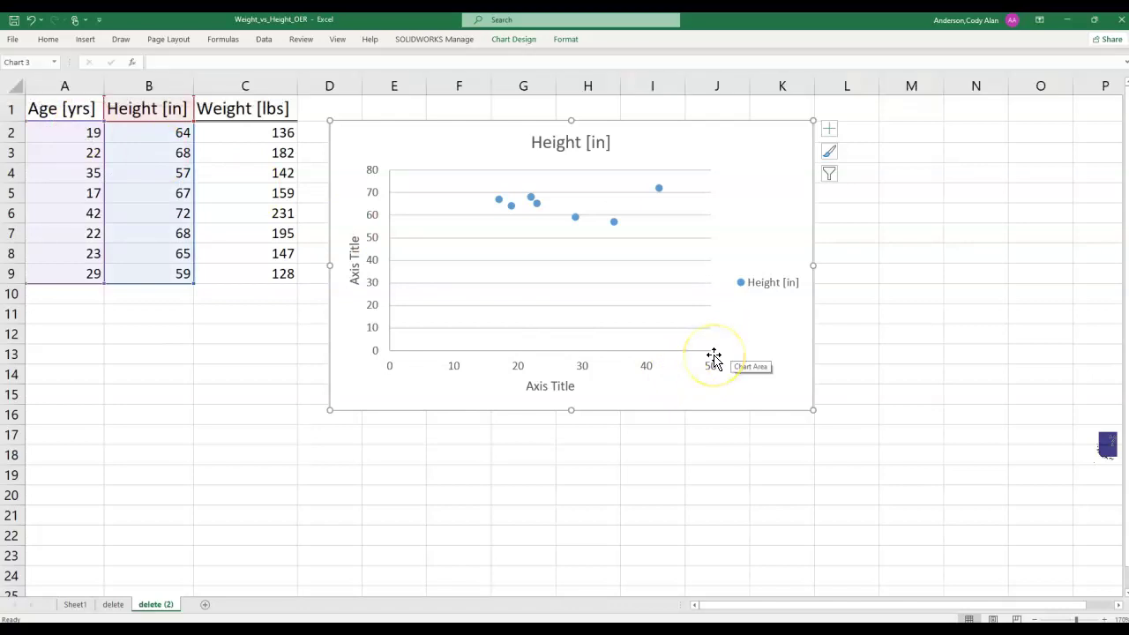
# Replace the horizontal axis title placeholder with "Age [years]"
pyautogui.click(552, 387)
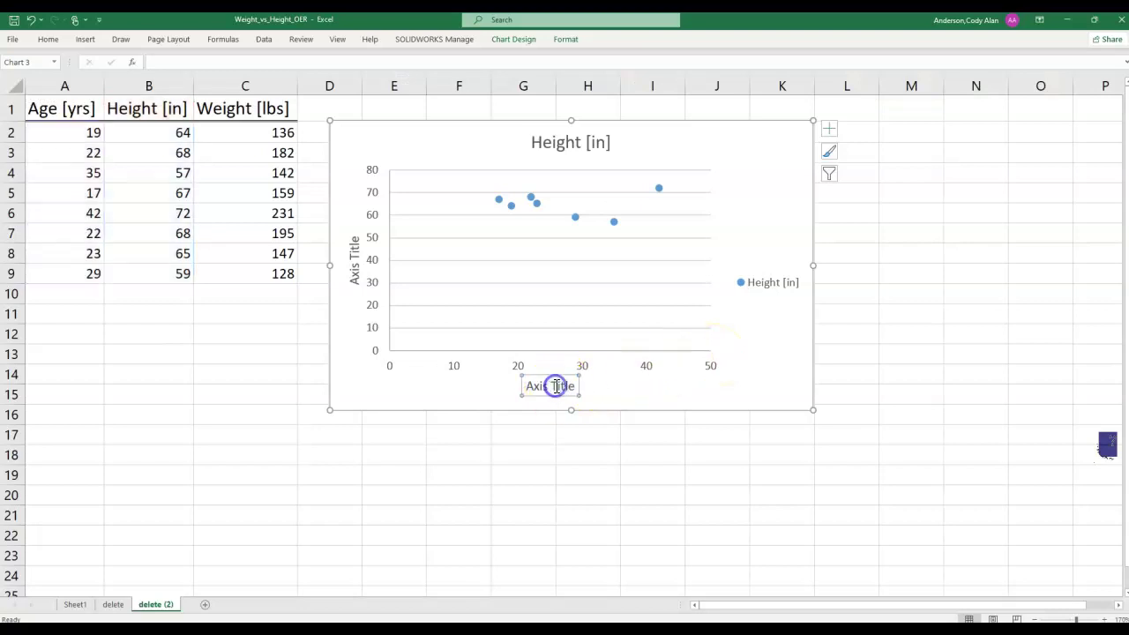
pyautogui.moveTo(575, 388); pyautogui.dragTo(520, 385)
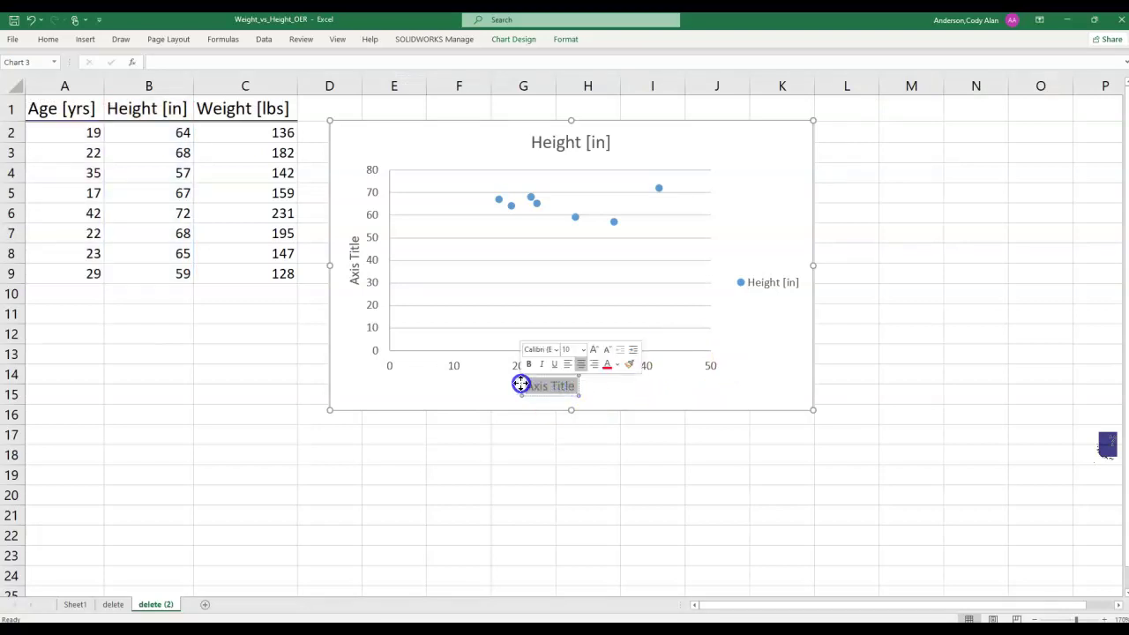
pyautogui.press('Delete')
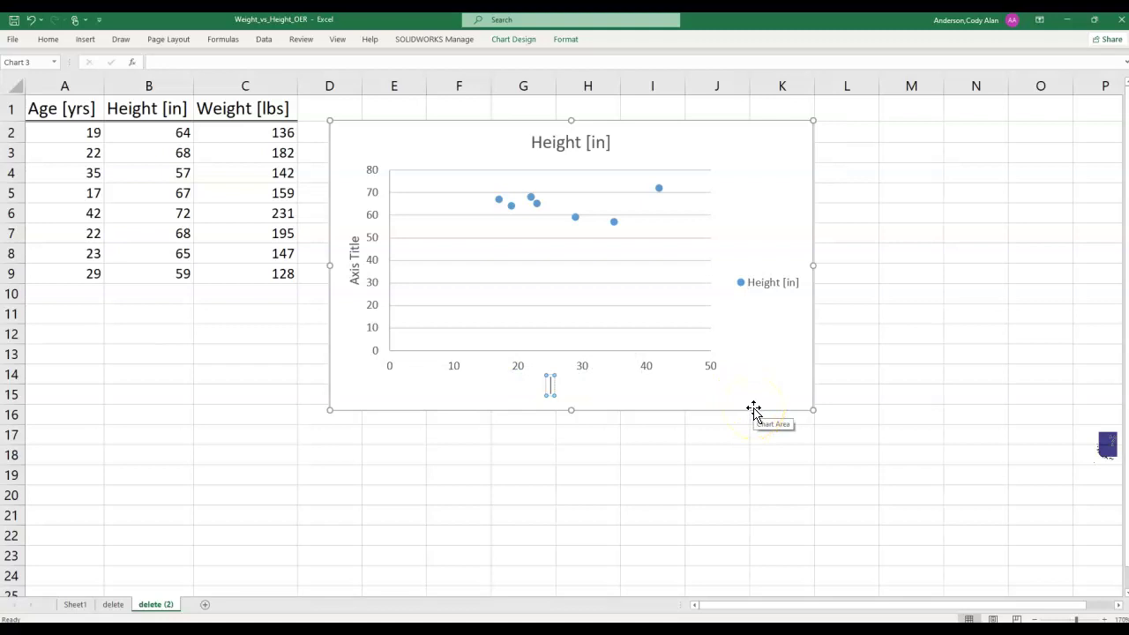
pyautogui.write('Age [years]')
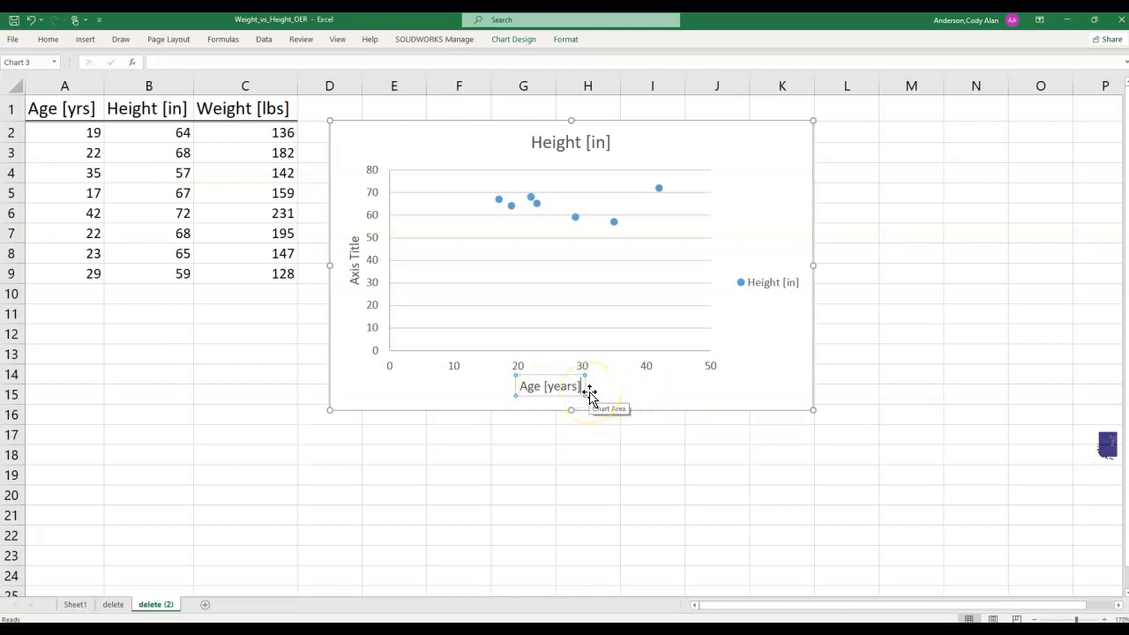
pyautogui.press('alt')
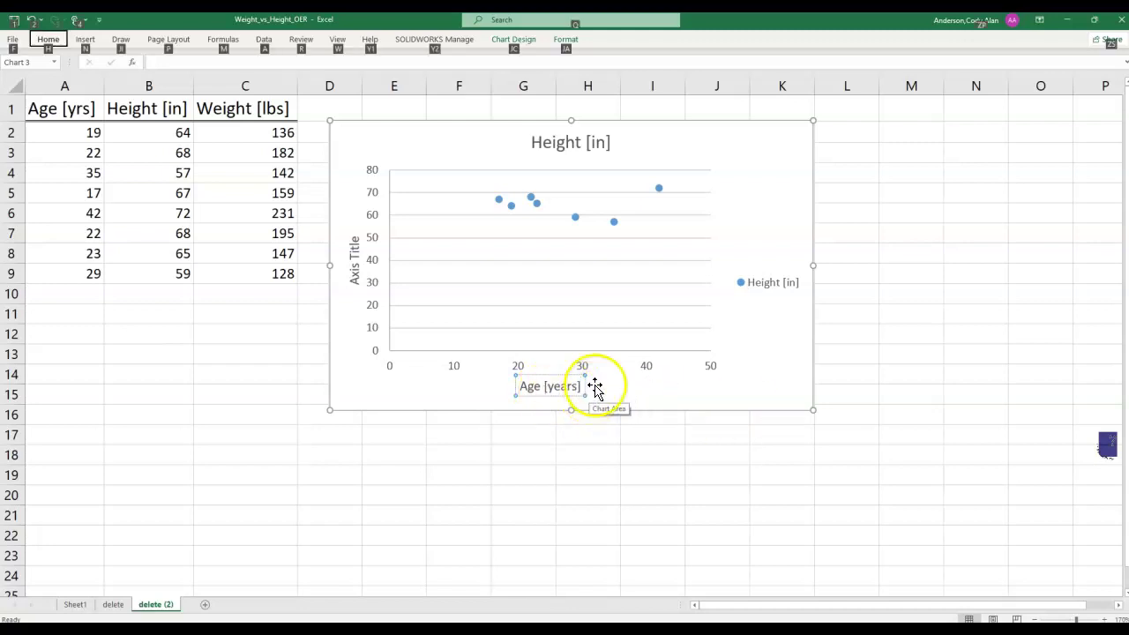
# Replace the vertical axis title placeholder with "Height [in]"
pyautogui.click(352, 260)
pyautogui.moveTo(353, 253); pyautogui.dragTo(357, 288)
pyautogui.write('Height [in]')
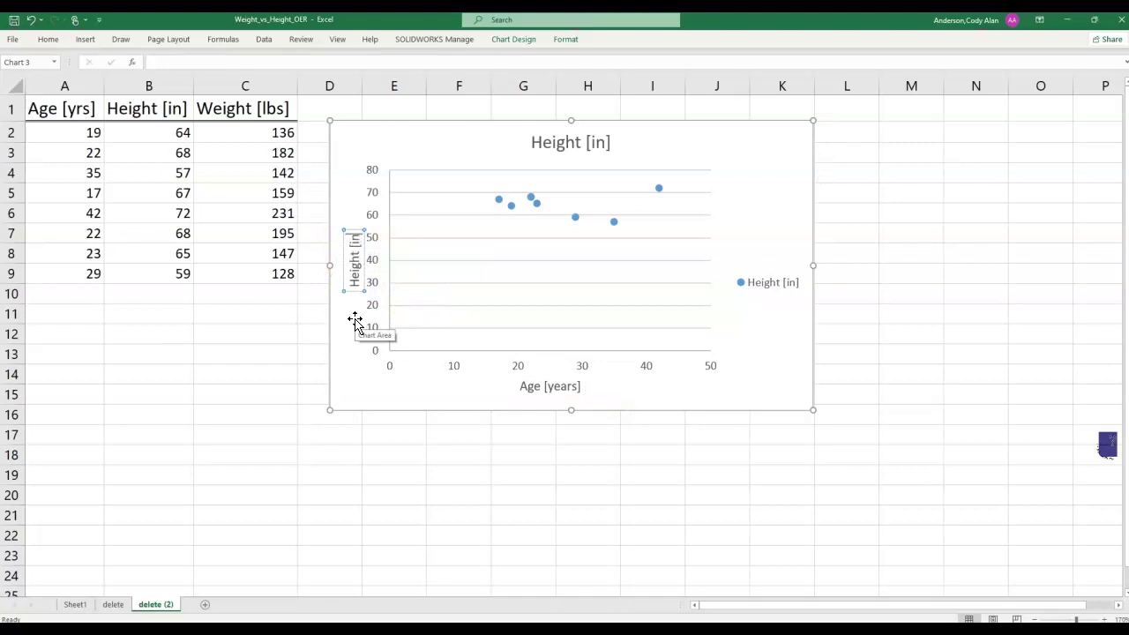
pyautogui.click(750, 369)
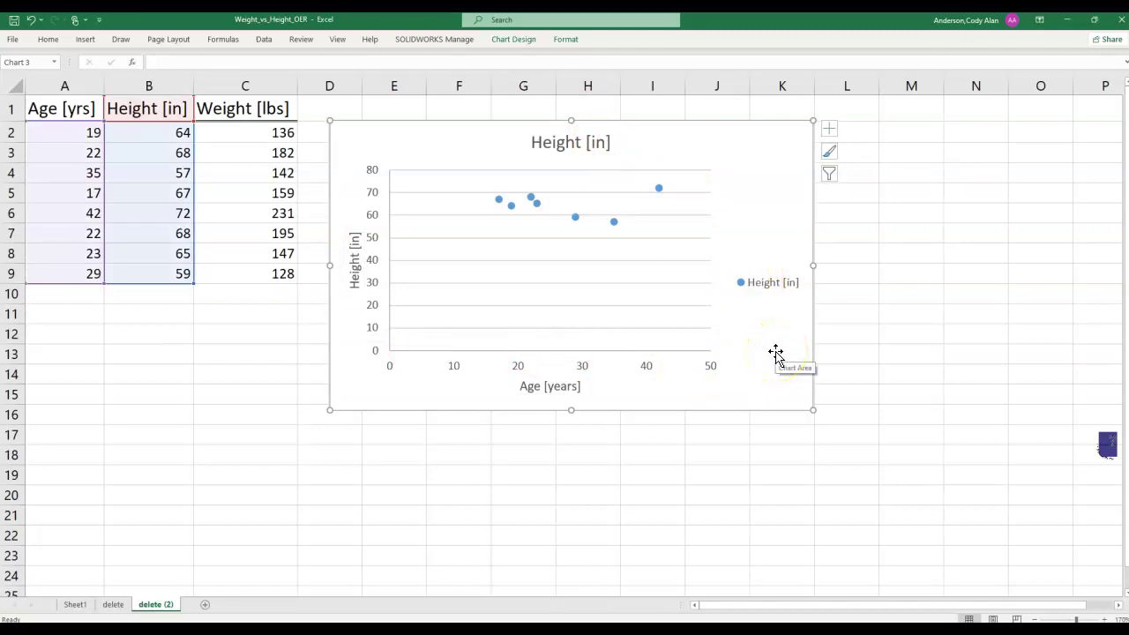
pyautogui.press('alt')
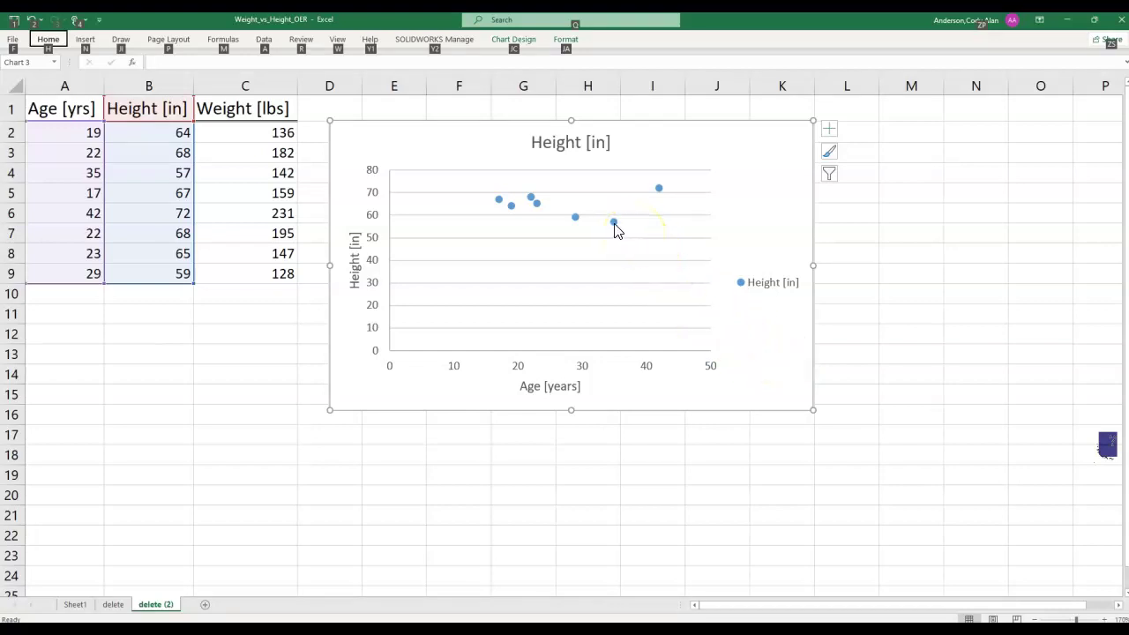
# Add a linear trendline to the height data points and display its equation on the chart
pyautogui.moveTo(615, 224)
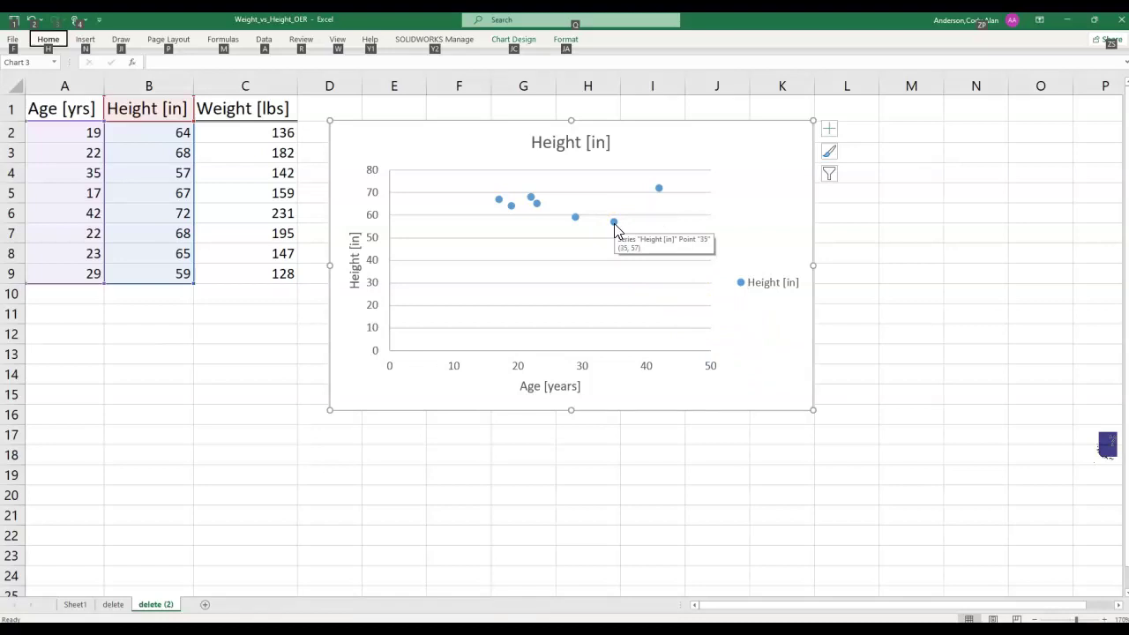
pyautogui.rightClick(614, 223)
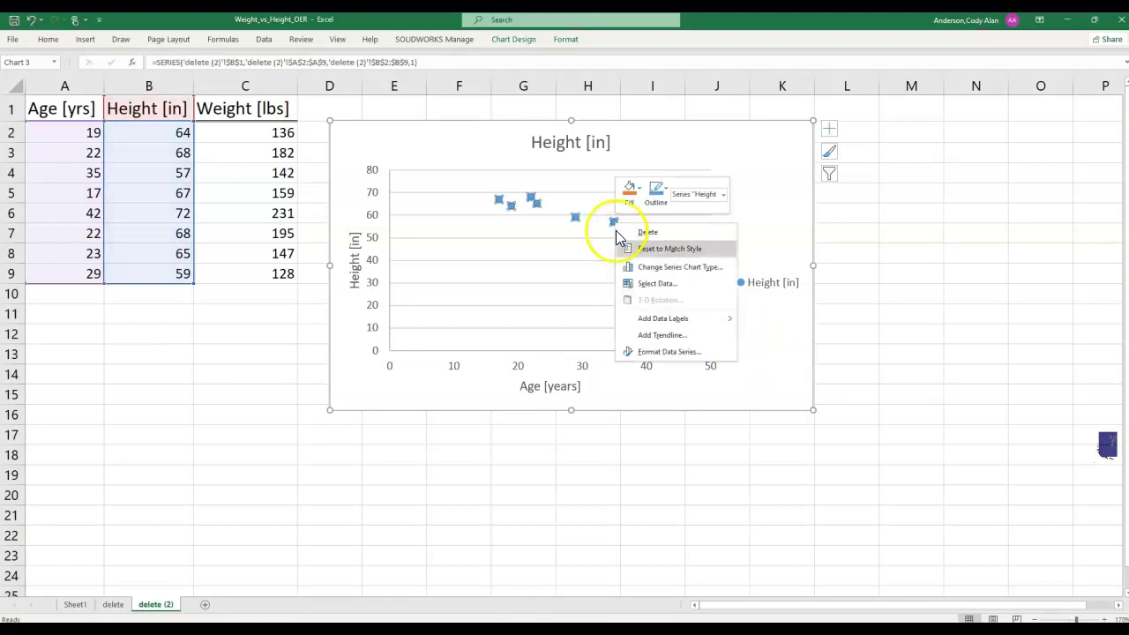
pyautogui.click(663, 336)
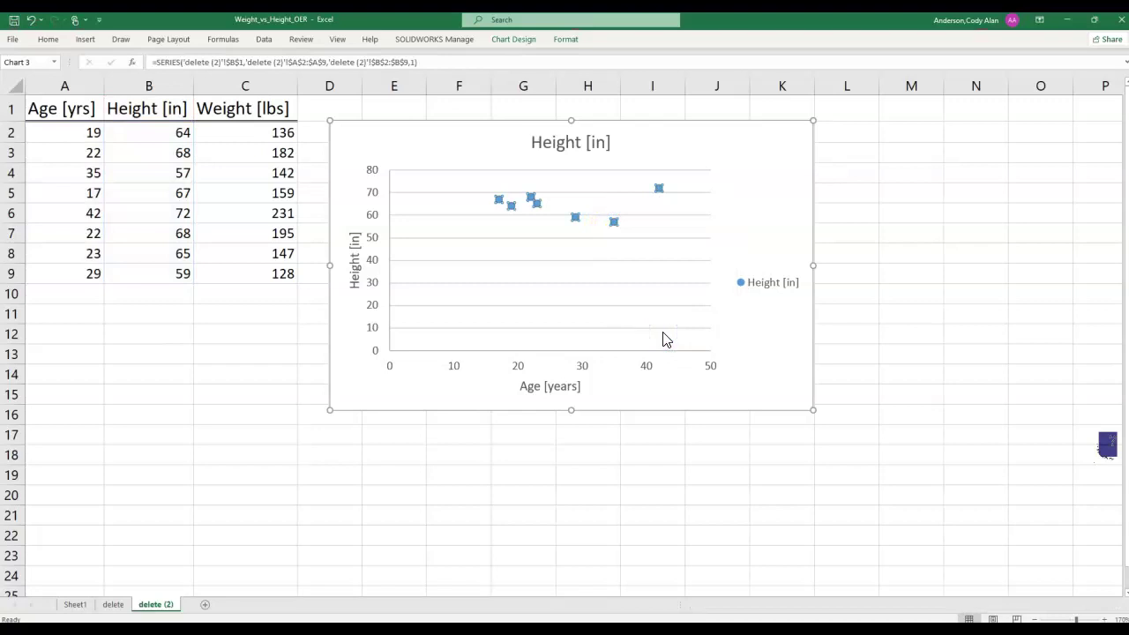
pyautogui.click(1027, 199)
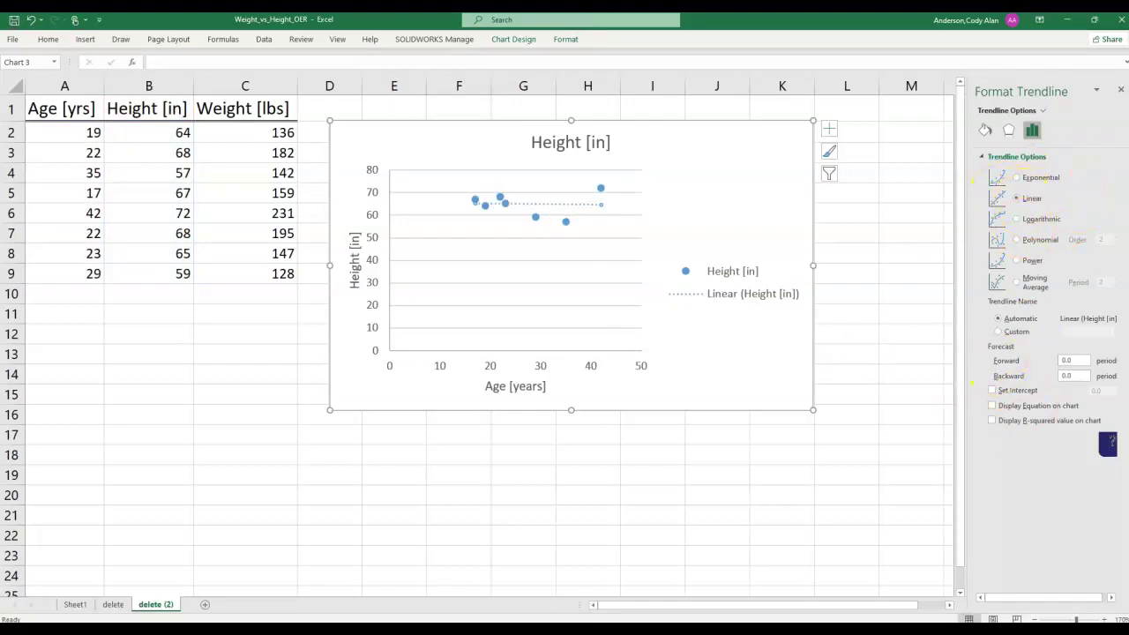
pyautogui.click(991, 406)
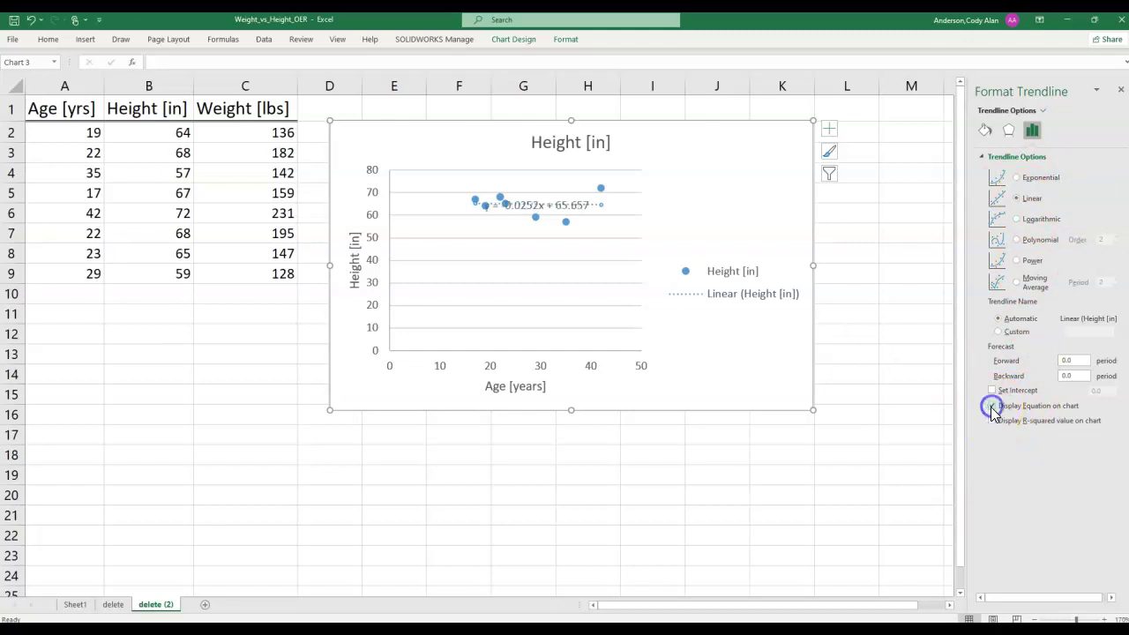
# Display the trendline's R-squared value on the chart and move the trendline label into the empty area above the legend
pyautogui.click(991, 422)
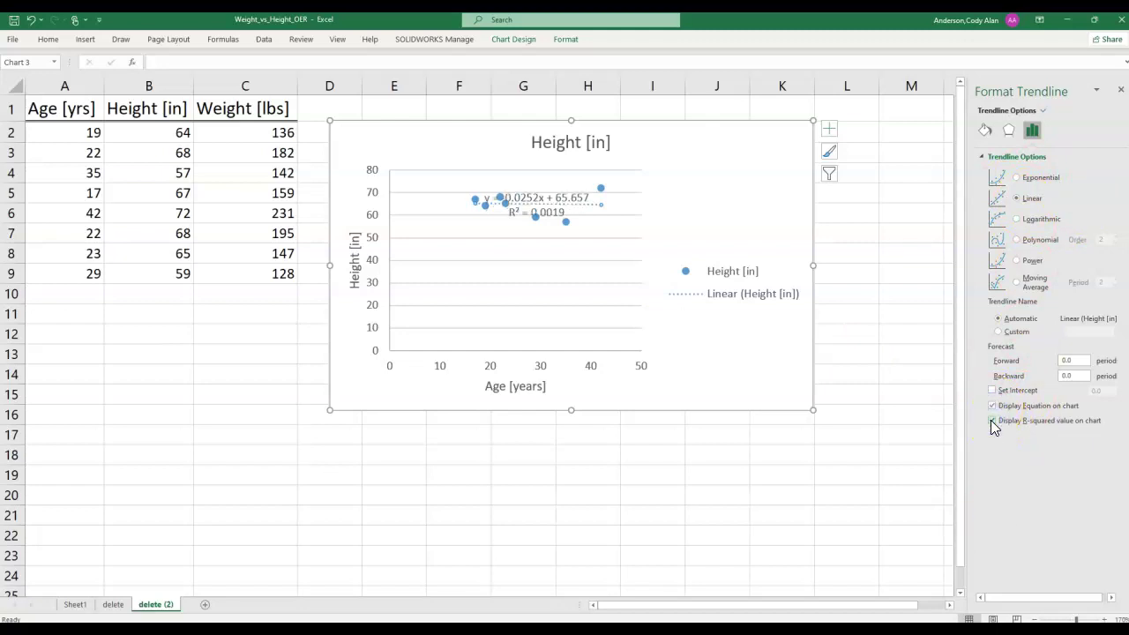
pyautogui.click(589, 175)
pyautogui.click(567, 196)
pyautogui.moveTo(567, 196); pyautogui.dragTo(732, 174)
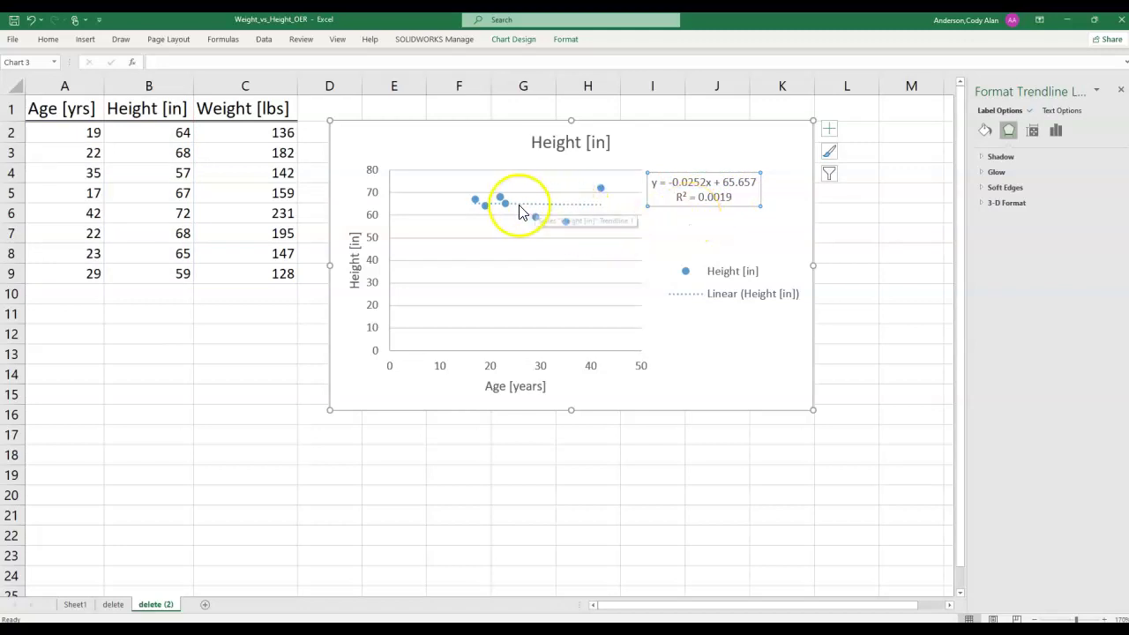
# Examine the trendline equation and the R-squared value in the trendline label against the plotted height data
pyautogui.click(624, 219)
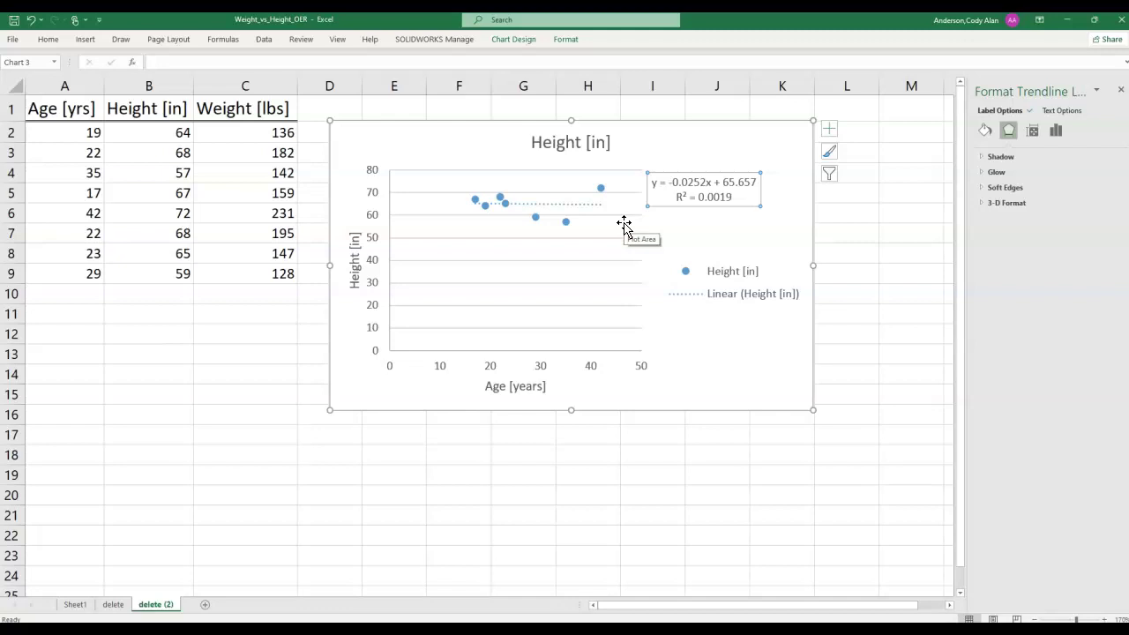
pyautogui.click(757, 183)
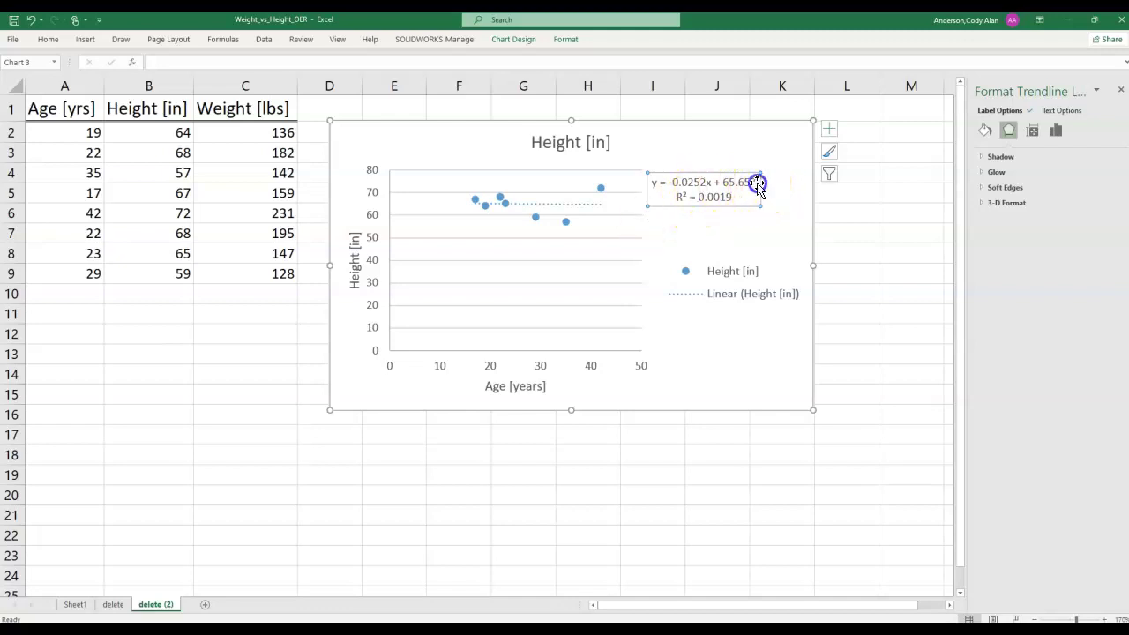
pyautogui.moveTo(757, 183); pyautogui.dragTo(645, 182)
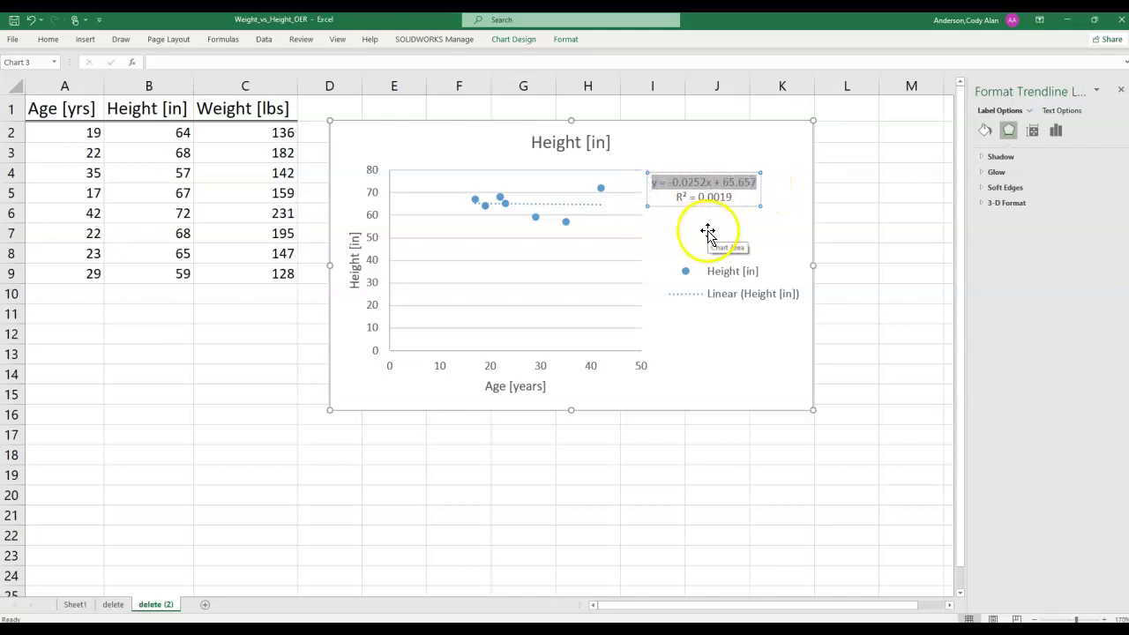
pyautogui.moveTo(734, 198); pyautogui.dragTo(669, 197)
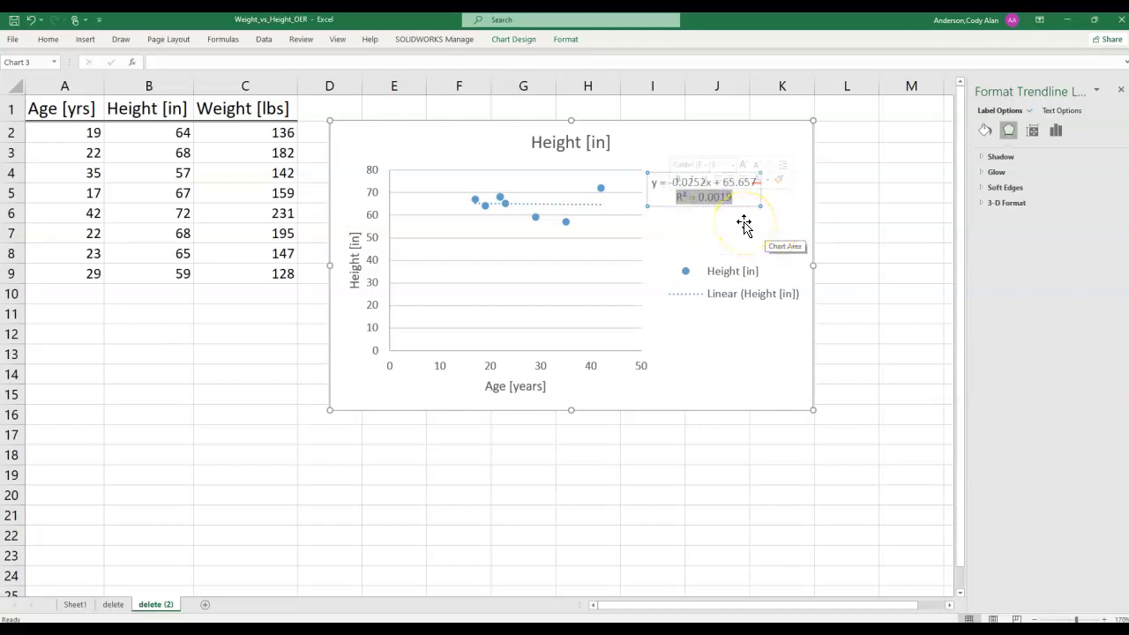
pyautogui.click(743, 226)
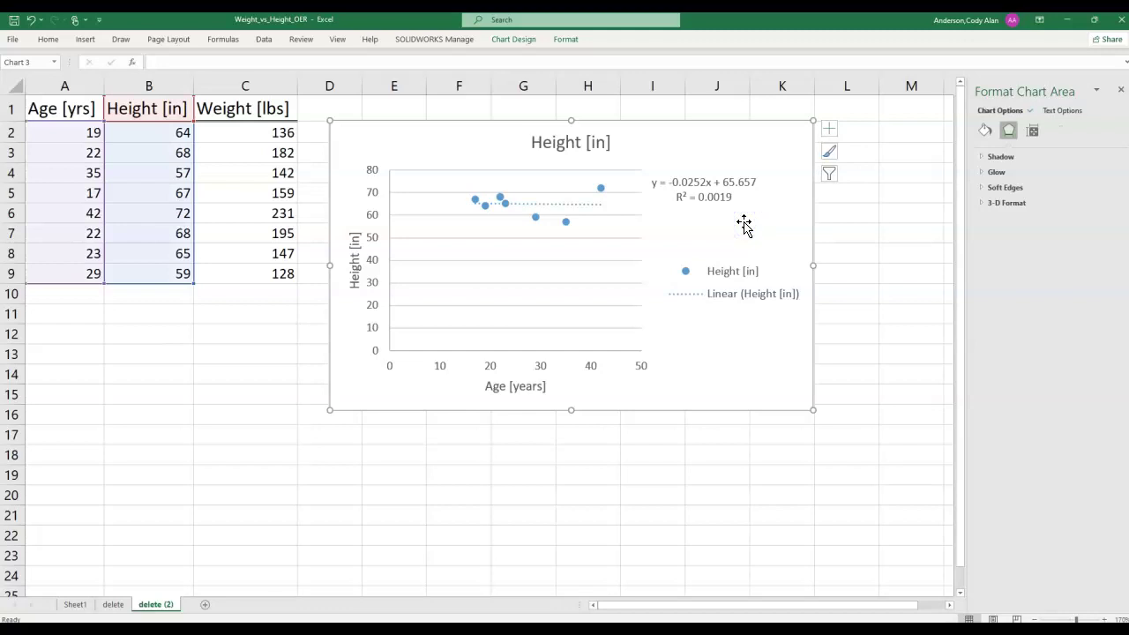
pyautogui.press('alt')
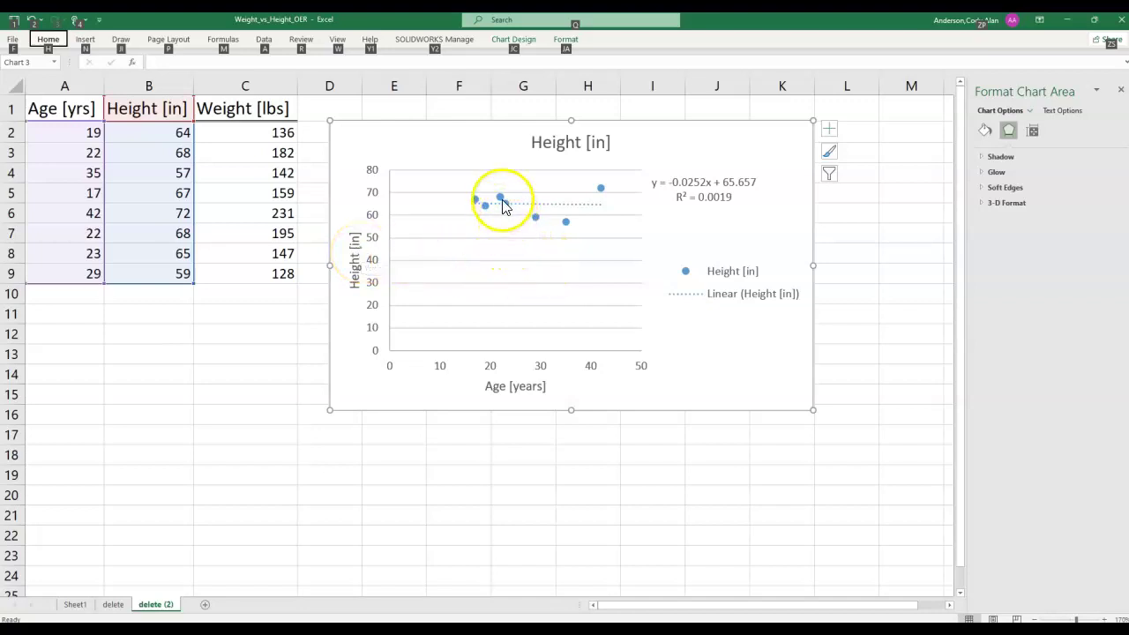
pyautogui.moveTo(502, 198)
pyautogui.press('Escape')
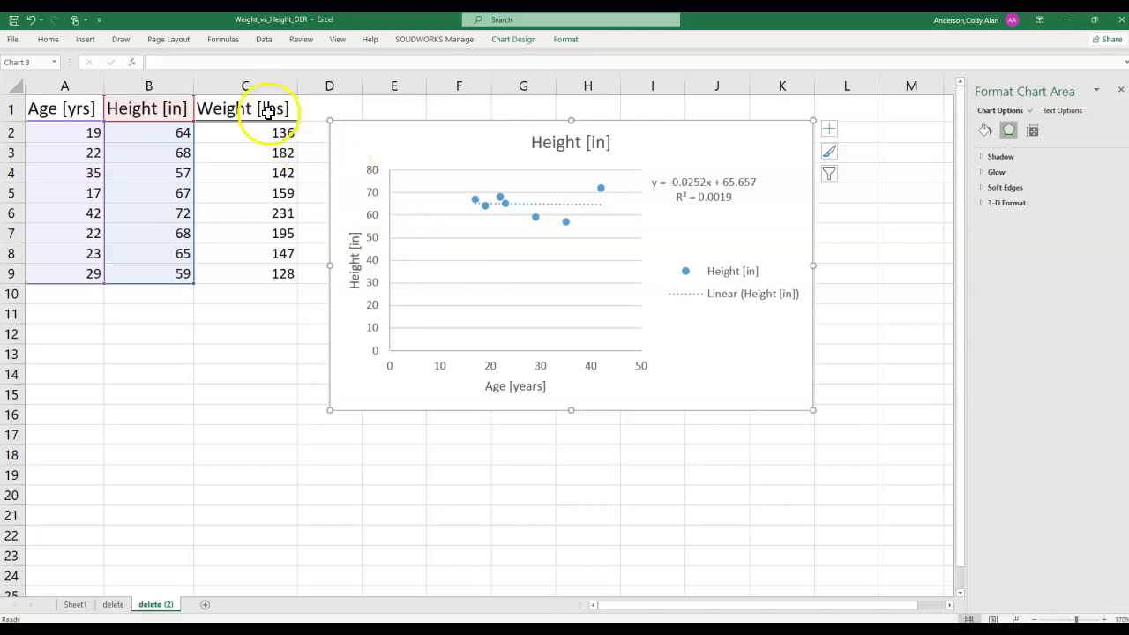
# Add a new data series to the chart, taking its name from the Weight [lbs] header in cell C1
pyautogui.rightClick(477, 267)
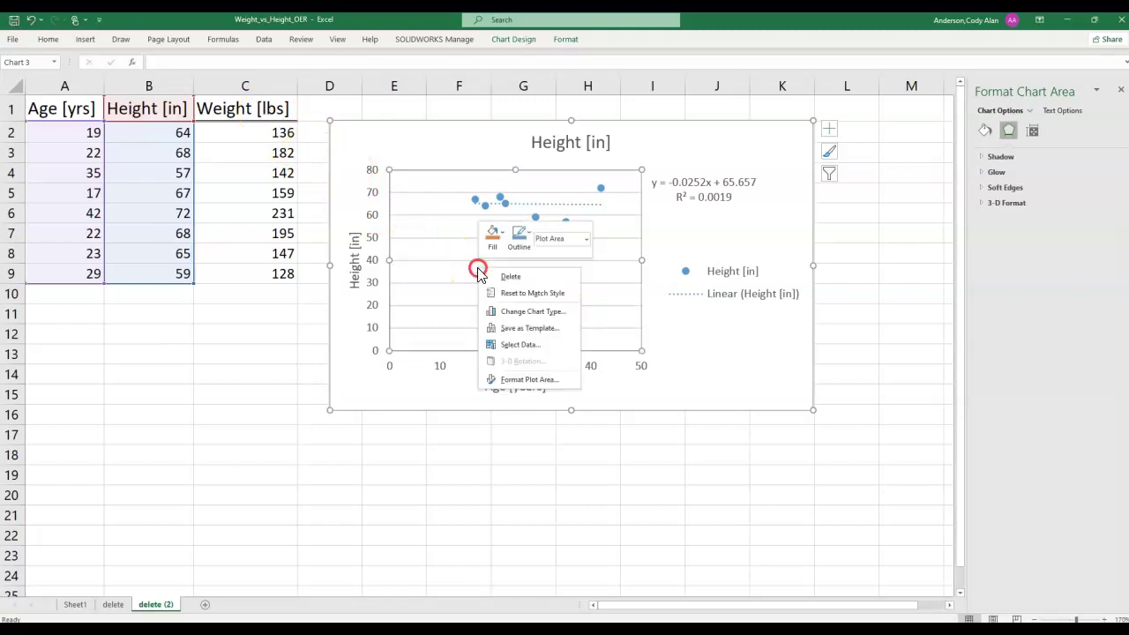
pyautogui.click(529, 345)
pyautogui.click(425, 328)
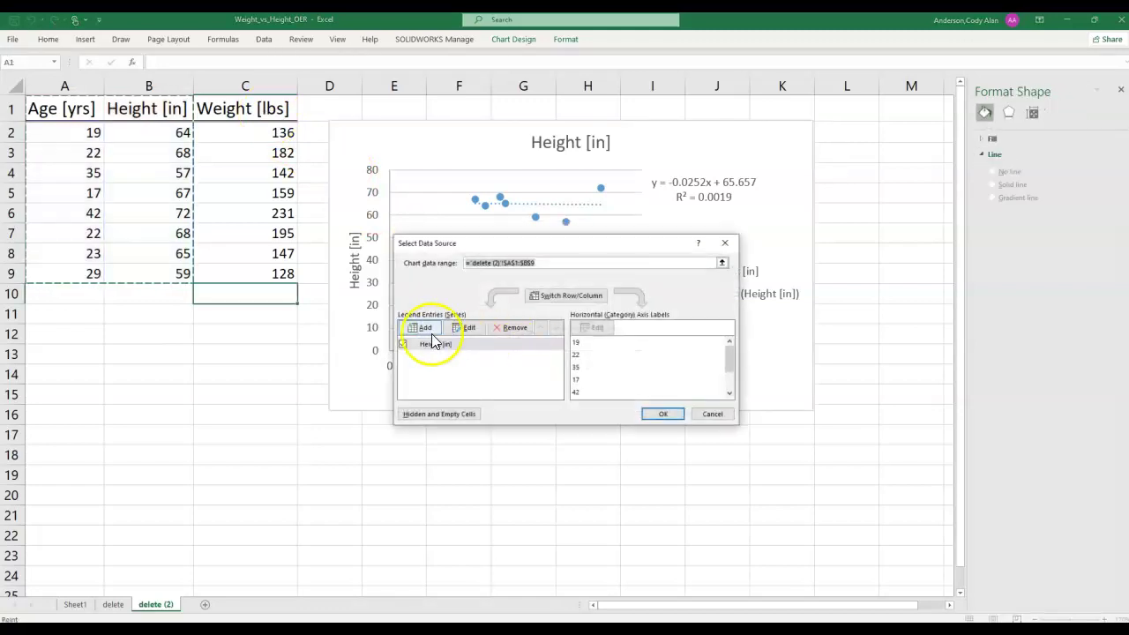
pyautogui.click(574, 308)
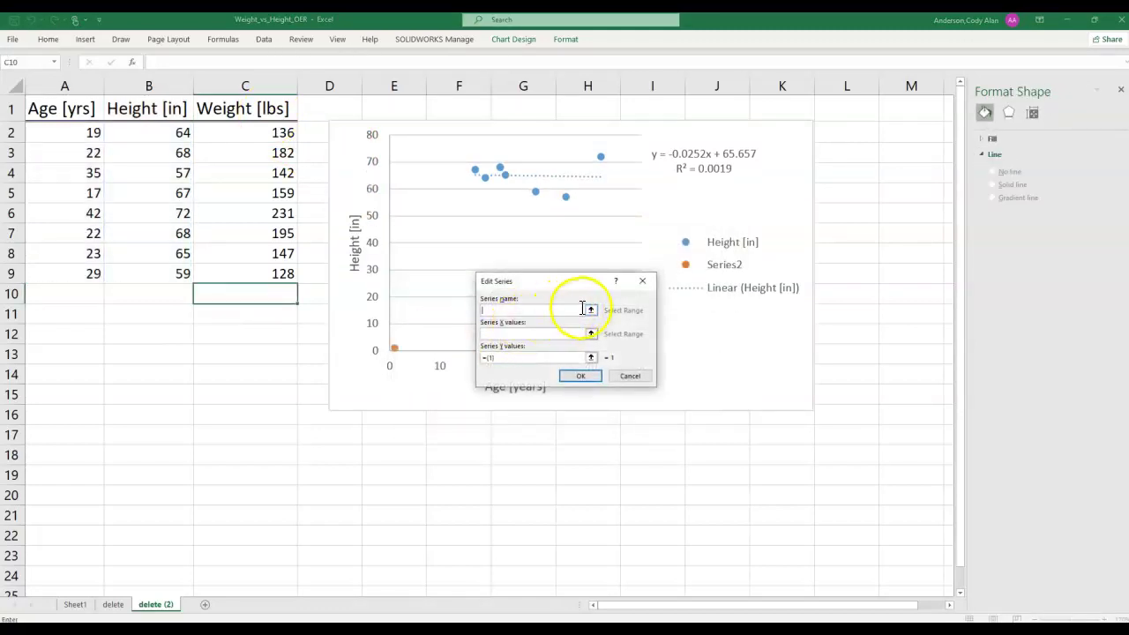
pyautogui.click(254, 111)
# Set the weight series' X values to A2:A9 and Y values to C2:C9, and accept the data source changes
pyautogui.click(590, 334)
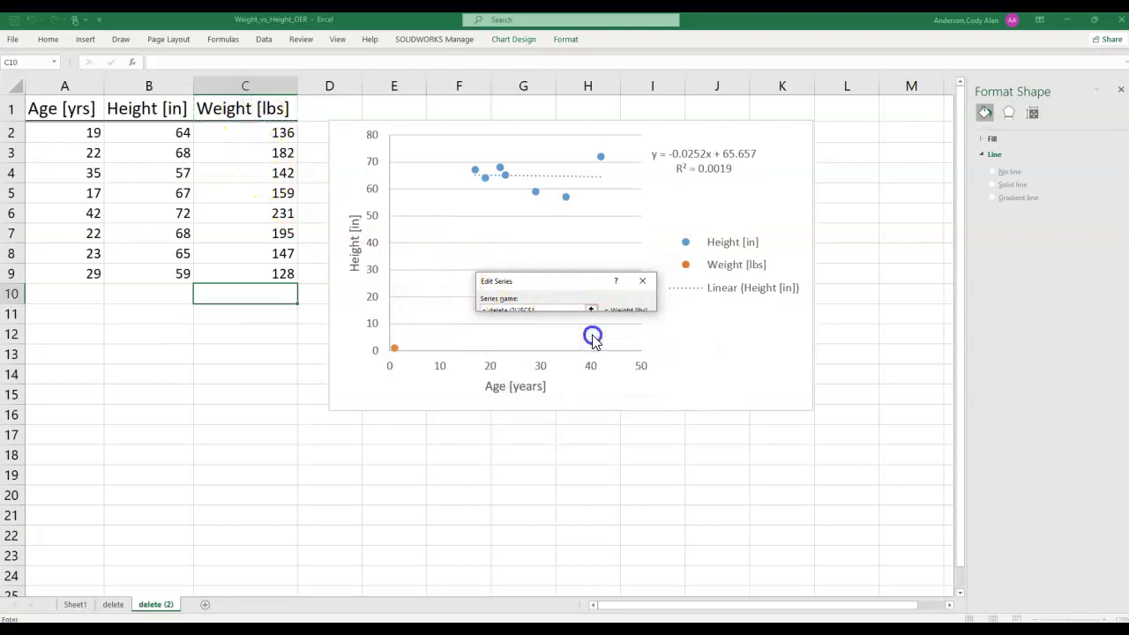
pyautogui.moveTo(80, 136); pyautogui.dragTo(73, 274)
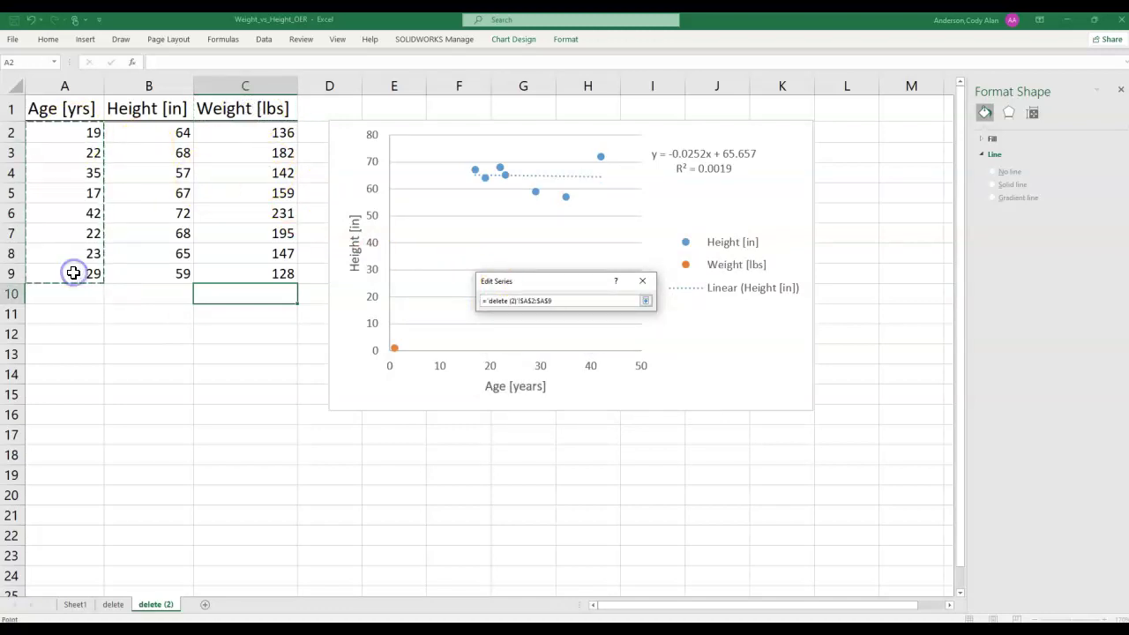
pyautogui.click(586, 358)
pyautogui.moveTo(238, 132); pyautogui.dragTo(253, 277)
pyautogui.click(589, 377)
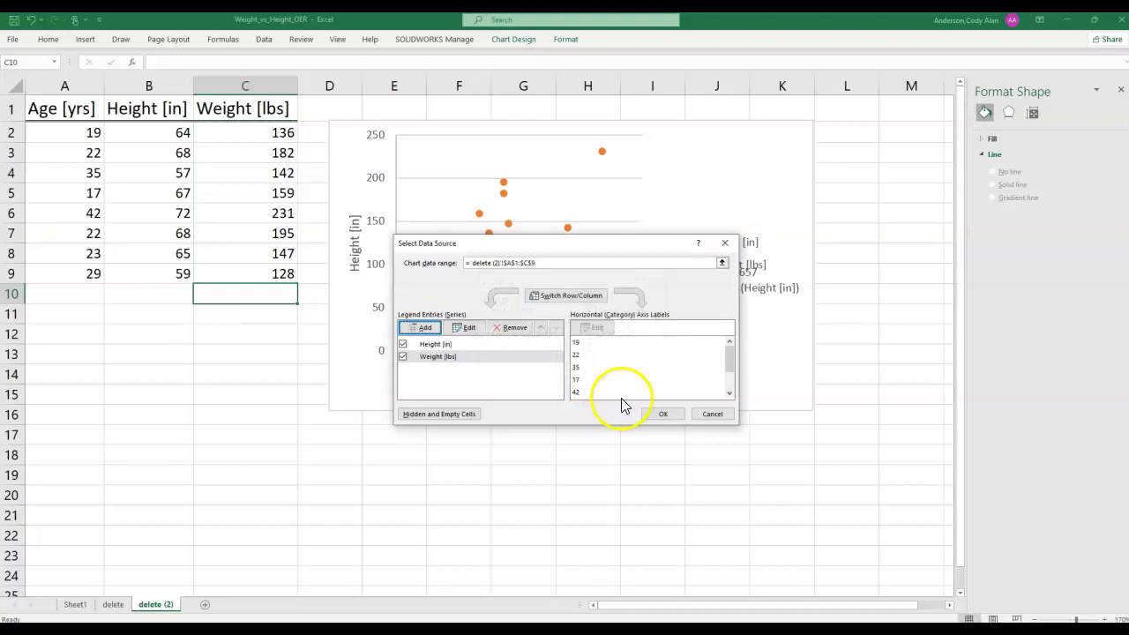
pyautogui.click(661, 414)
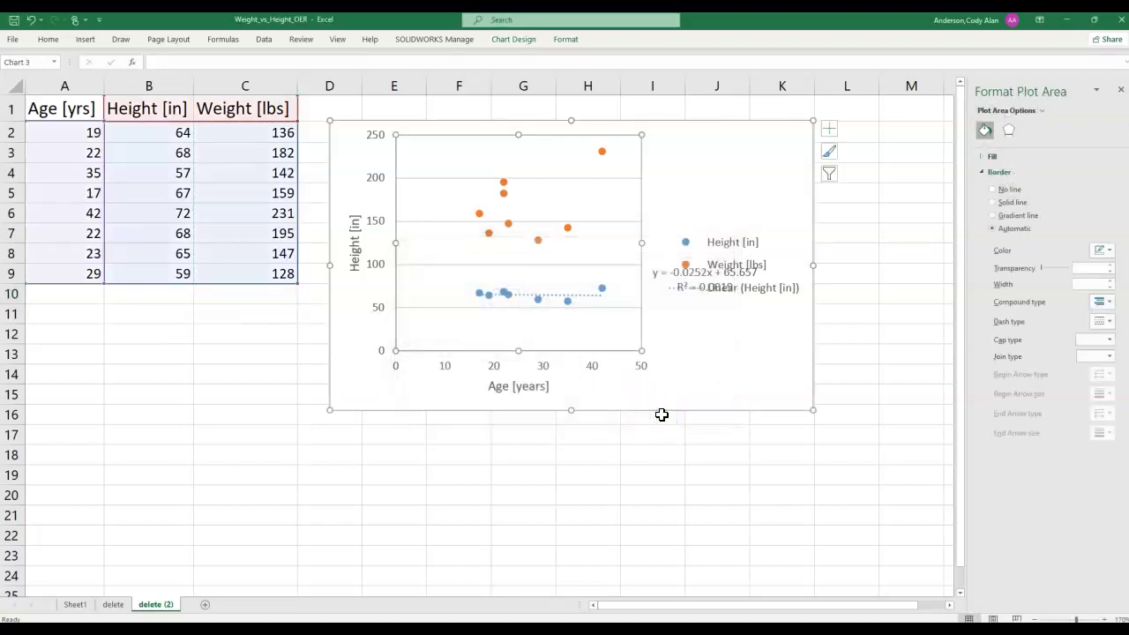
pyautogui.press('alt')
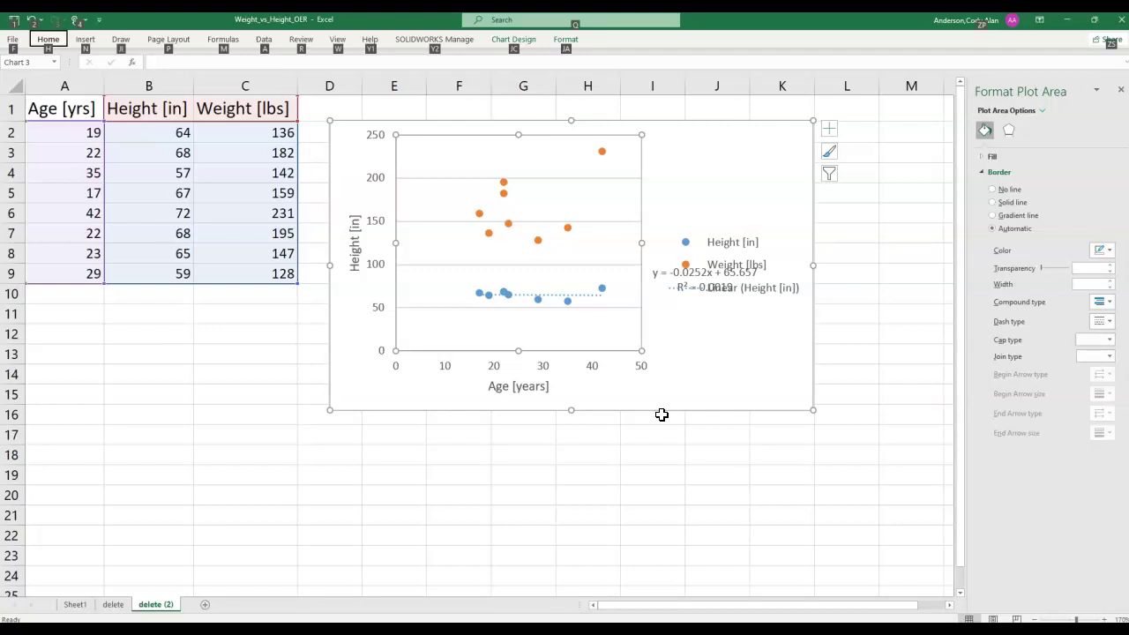
pyautogui.click(661, 415)
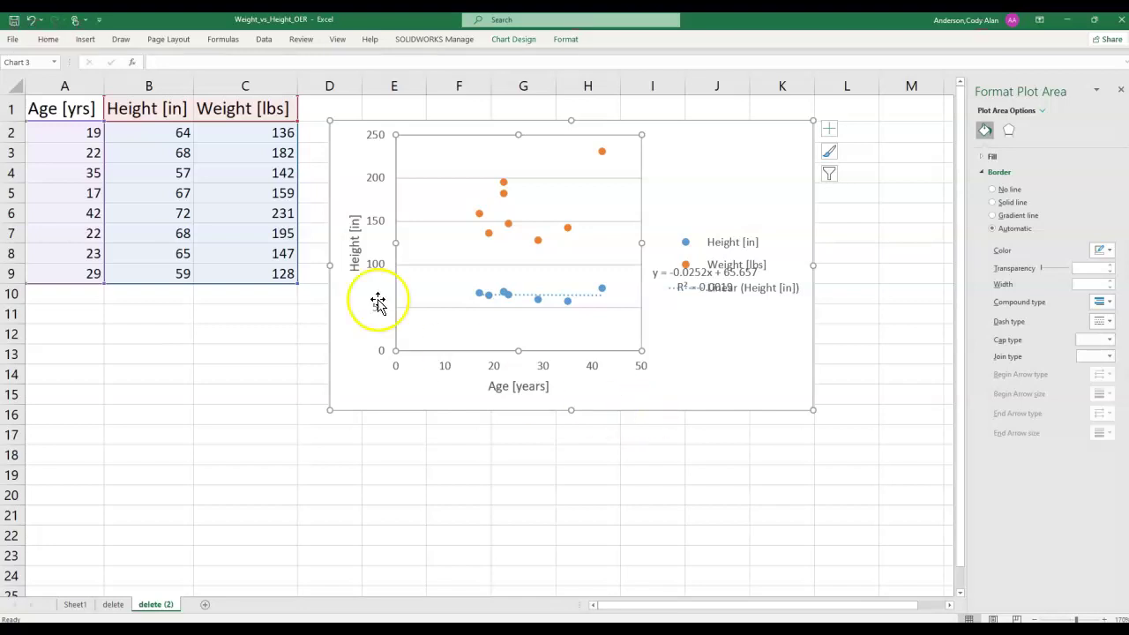
pyautogui.click(355, 237)
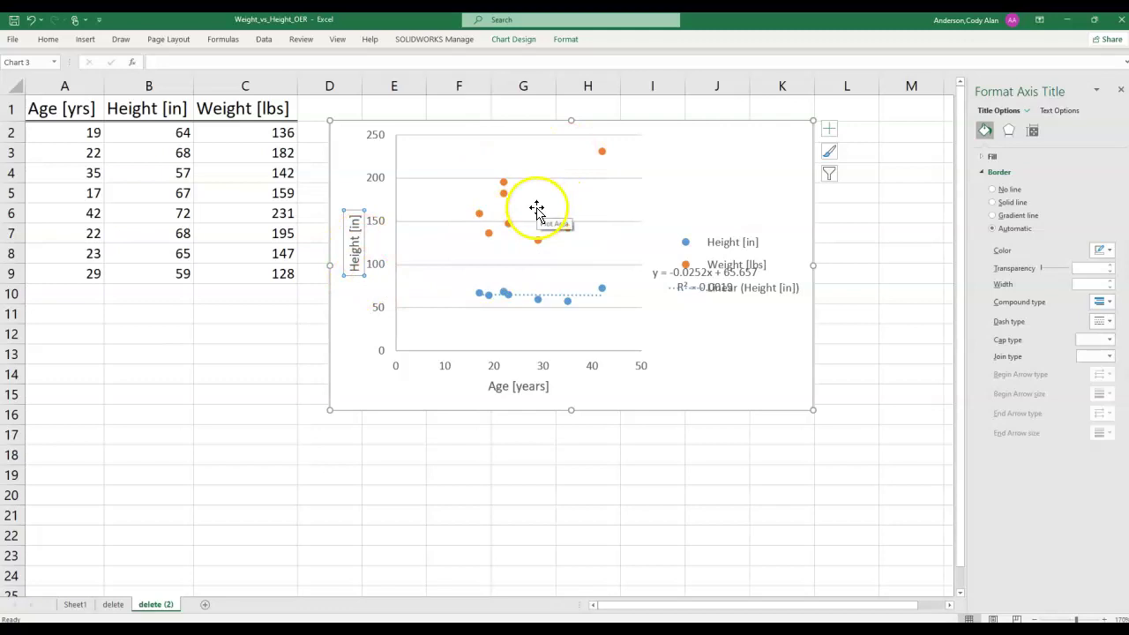
# Move the trendline label off the legend to the space below it, beside the plot's lower edge
pyautogui.click(677, 273)
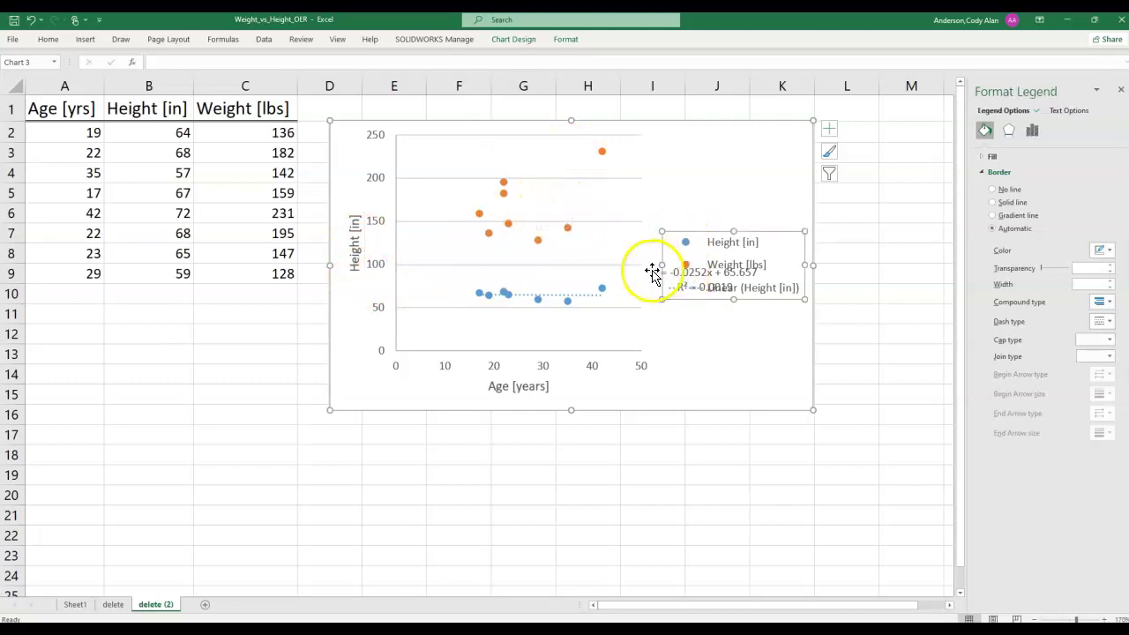
pyautogui.click(654, 271)
pyautogui.moveTo(655, 271); pyautogui.dragTo(609, 309)
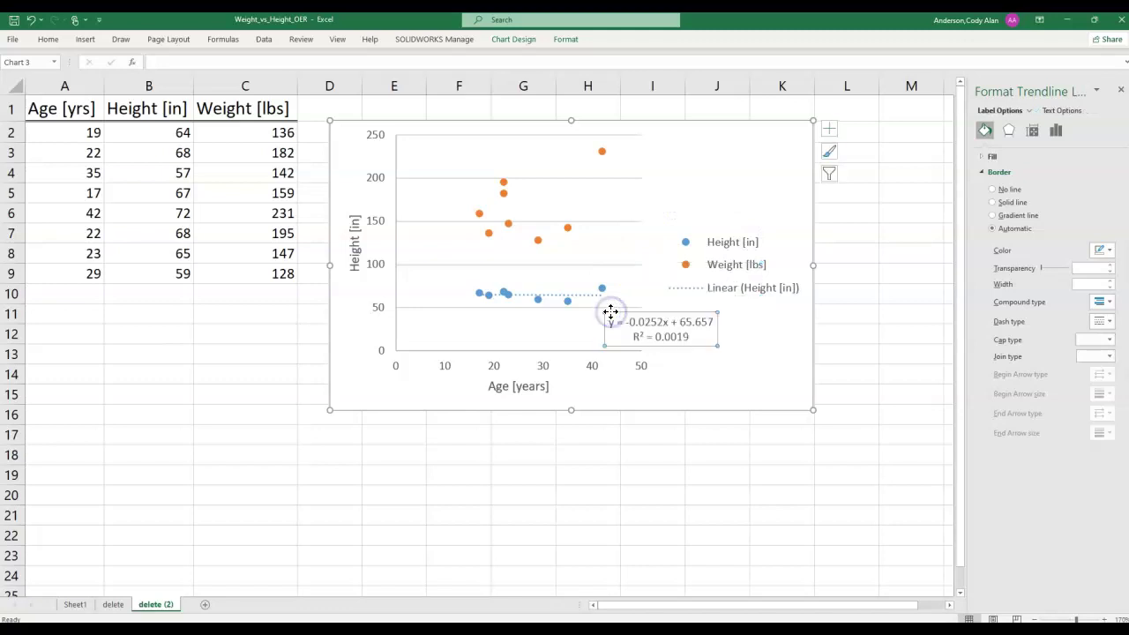
# Plot the Weight [lbs] series on the secondary axis and move the trendline label to the plot's upper-left corner
pyautogui.click(567, 229)
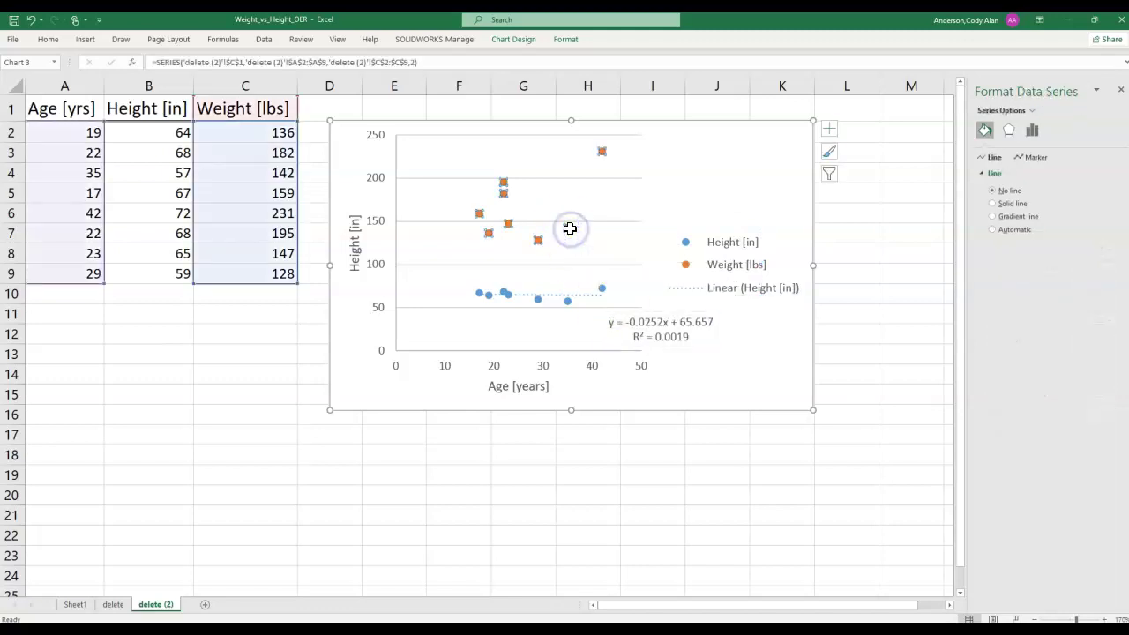
pyautogui.rightClick(569, 231)
pyautogui.click(643, 367)
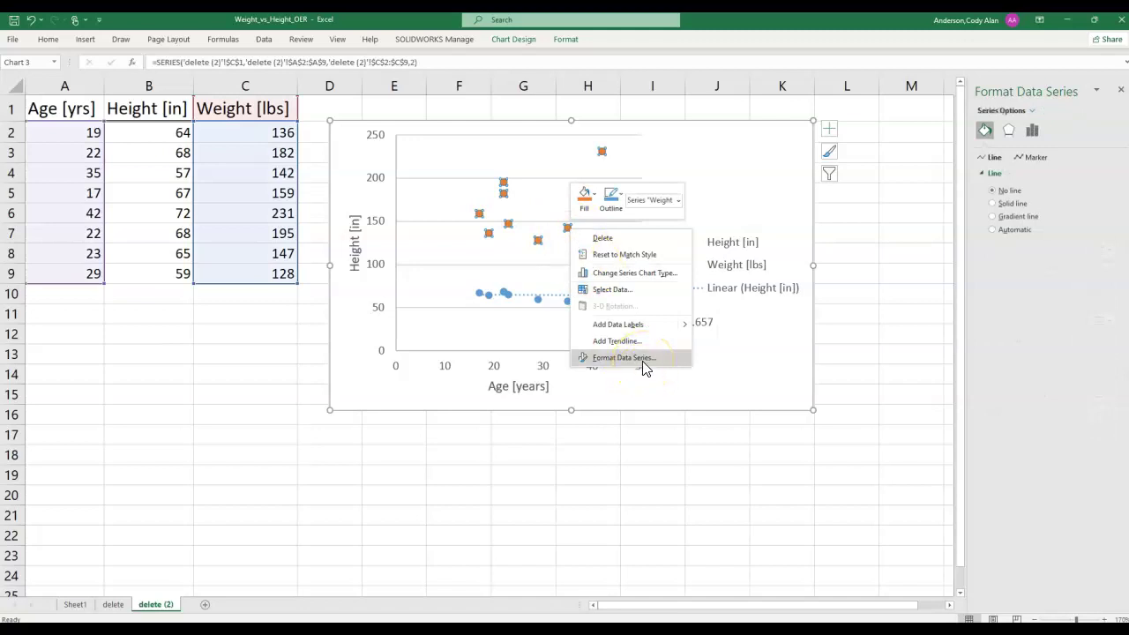
pyautogui.click(643, 359)
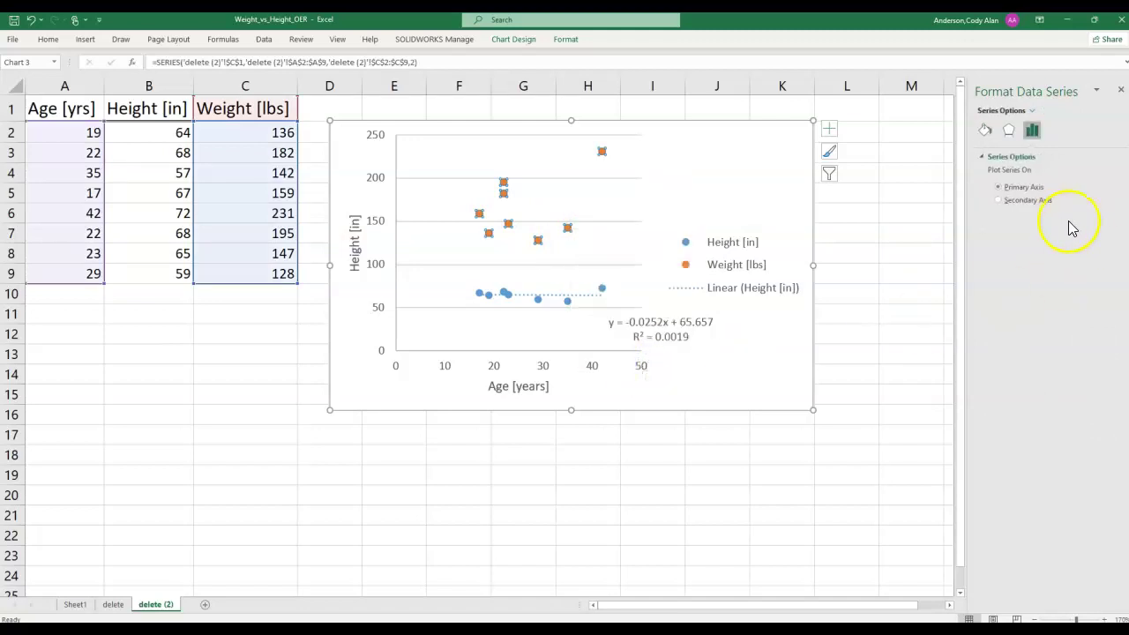
pyautogui.click(999, 201)
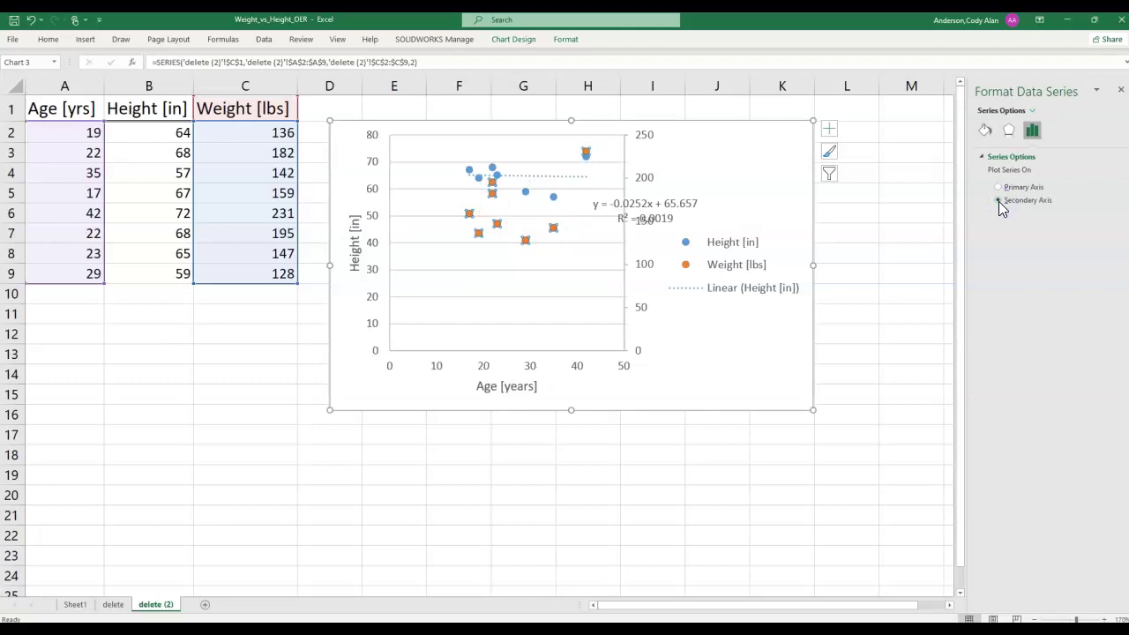
pyautogui.click(659, 204)
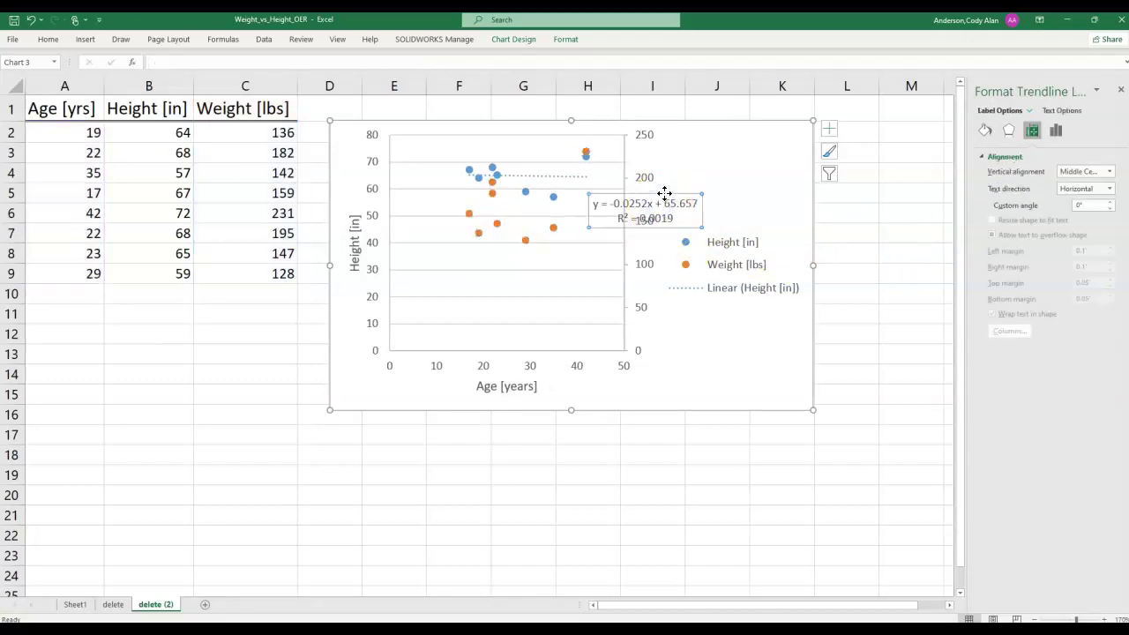
pyautogui.moveTo(665, 194); pyautogui.dragTo(474, 135)
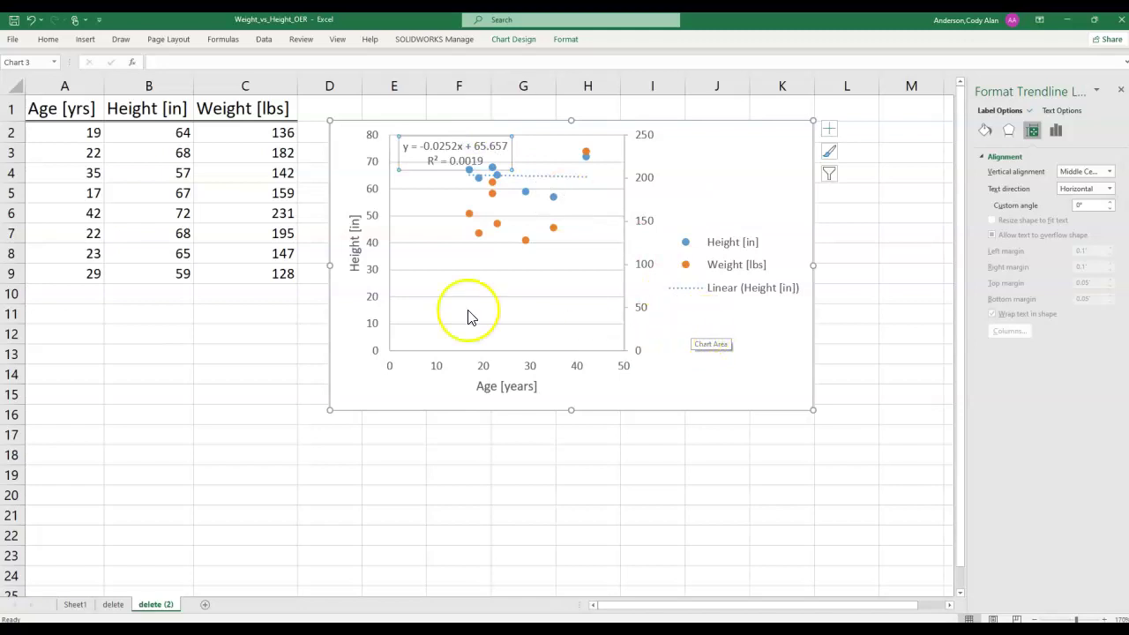
# Set the minimum bound of the Height [in] vertical axis to 50
pyautogui.click(374, 244)
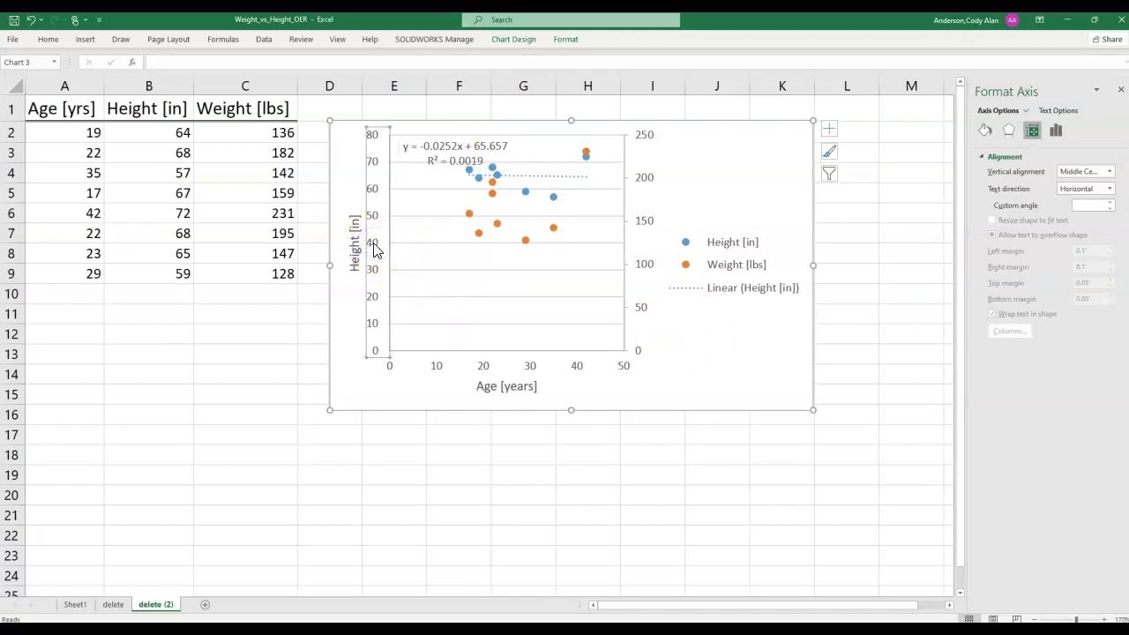
pyautogui.rightClick(374, 250)
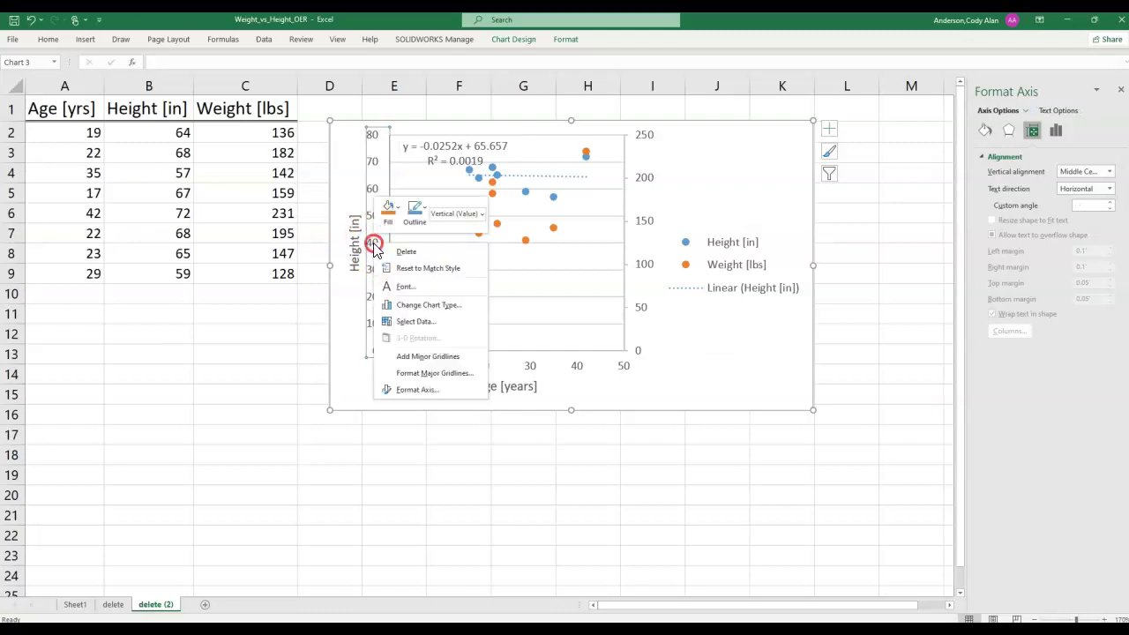
pyautogui.click(422, 394)
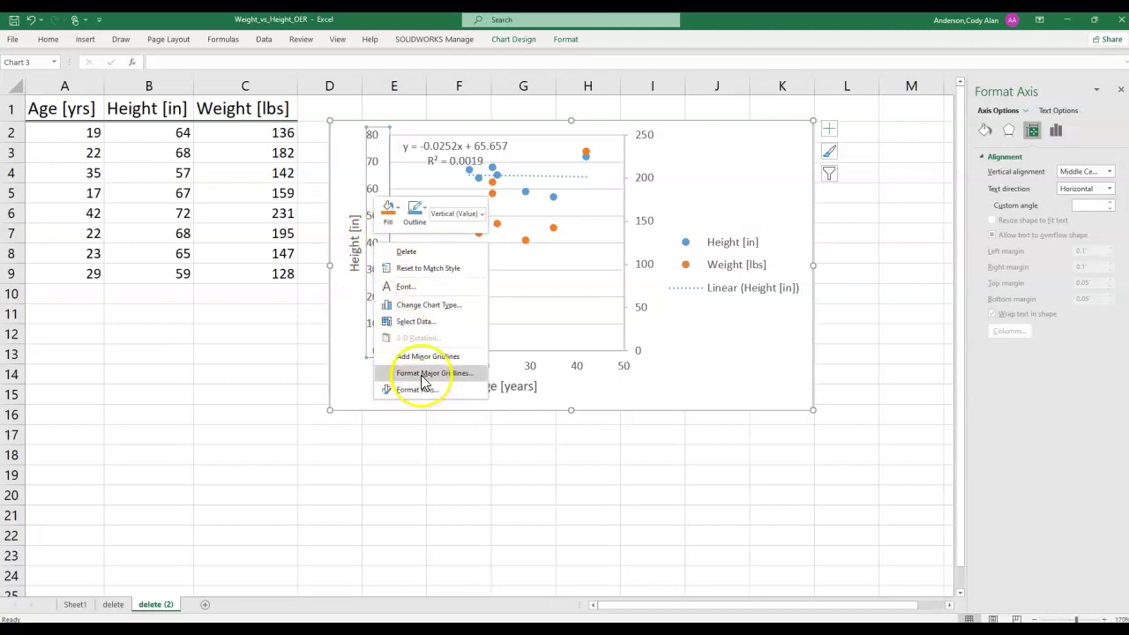
pyautogui.click(425, 390)
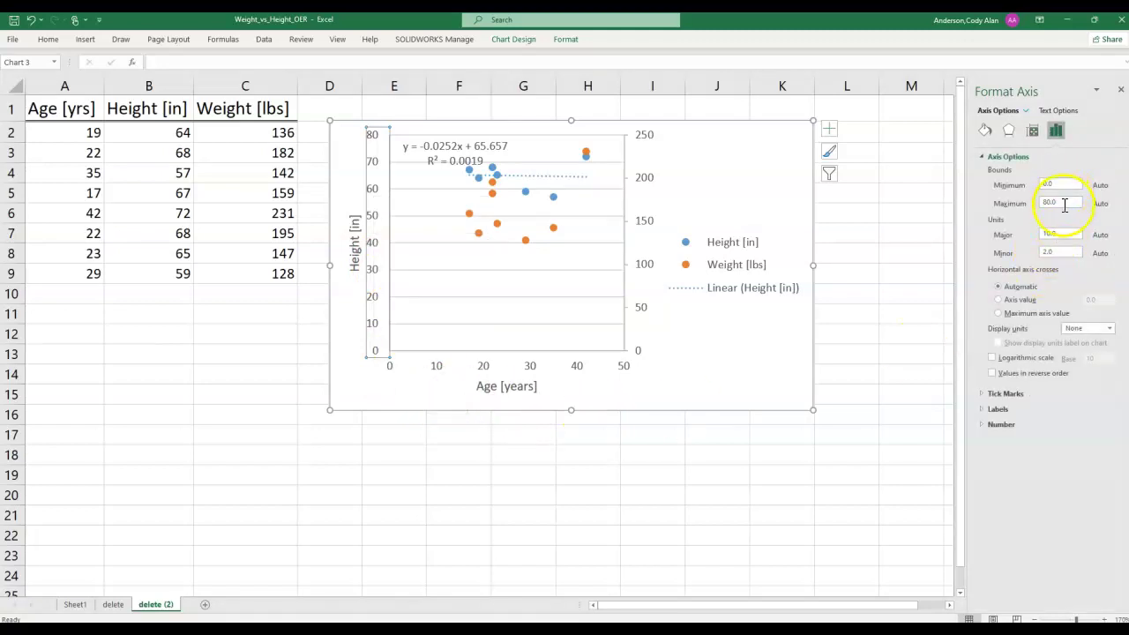
pyautogui.doubleClick(1041, 184)
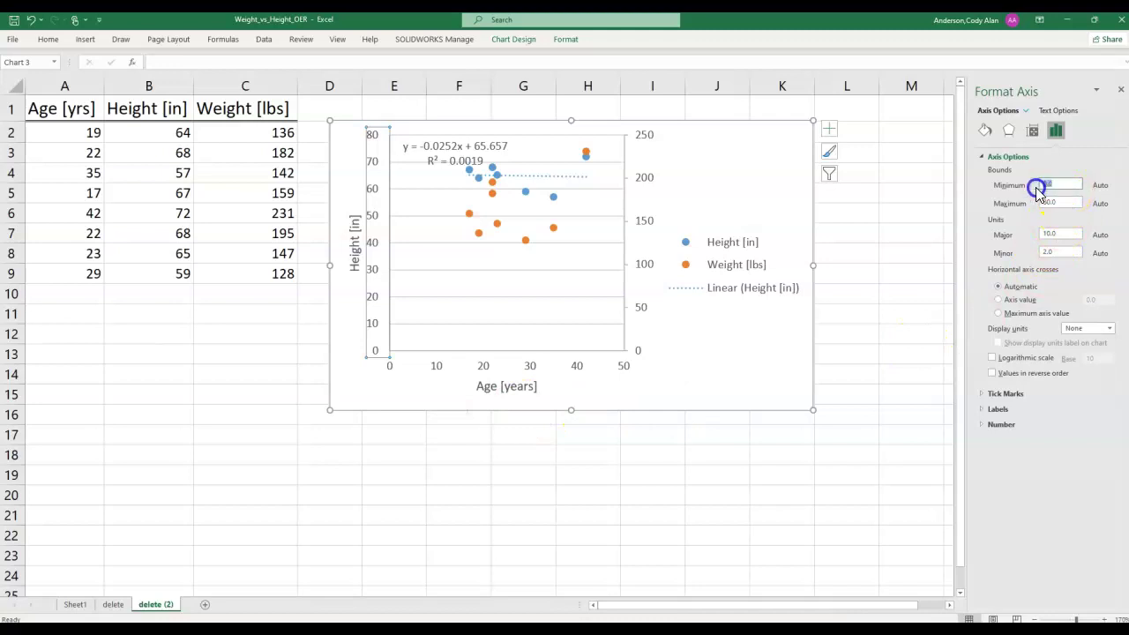
pyautogui.write('5')
# Set the Height [in] axis maximum to 90 and move the trendline label to the lower-left part of the plot, clear of the data points
pyautogui.doubleClick(1039, 203)
pyautogui.write('90')
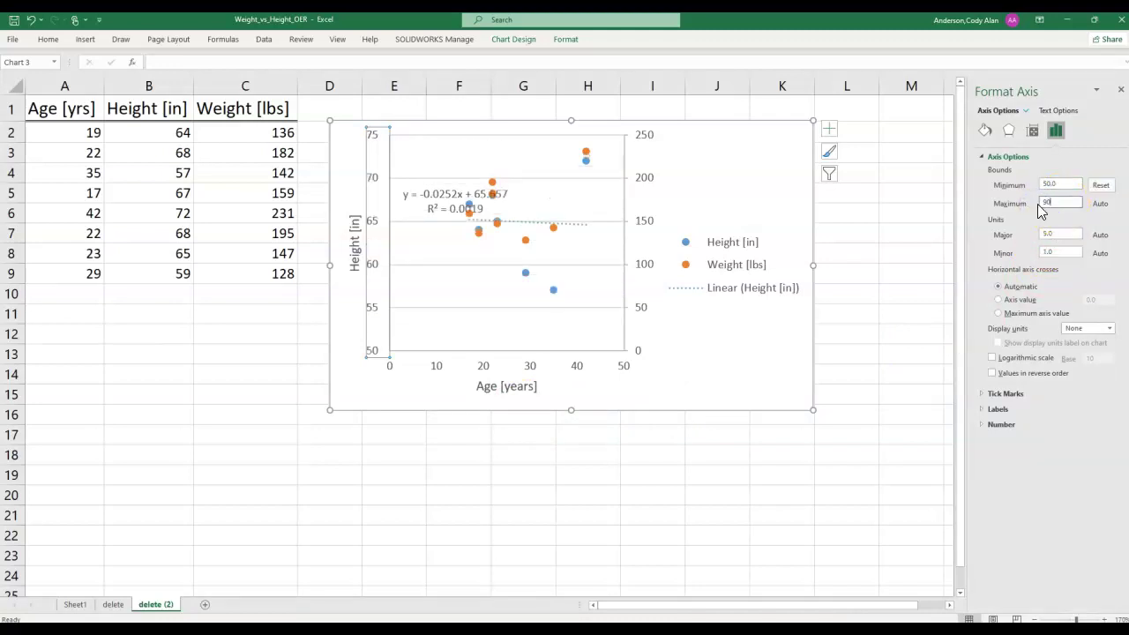
pyautogui.press('Return')
pyautogui.click(452, 253)
pyautogui.moveTo(447, 243); pyautogui.dragTo(445, 290)
# Set the Age axis bounds to minimum 15 and maximum 45, and move the Height trendline label to the plot's lower-left corner
pyautogui.click(530, 365)
pyautogui.rightClick(531, 365)
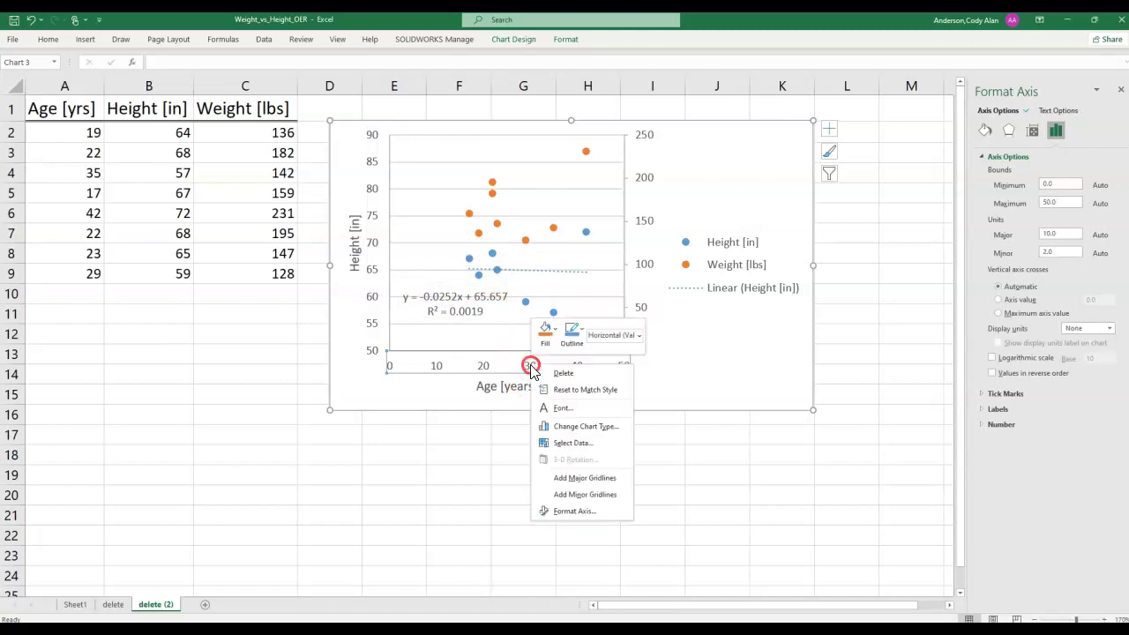
pyautogui.click(585, 511)
pyautogui.click(1039, 187)
pyautogui.write('1')
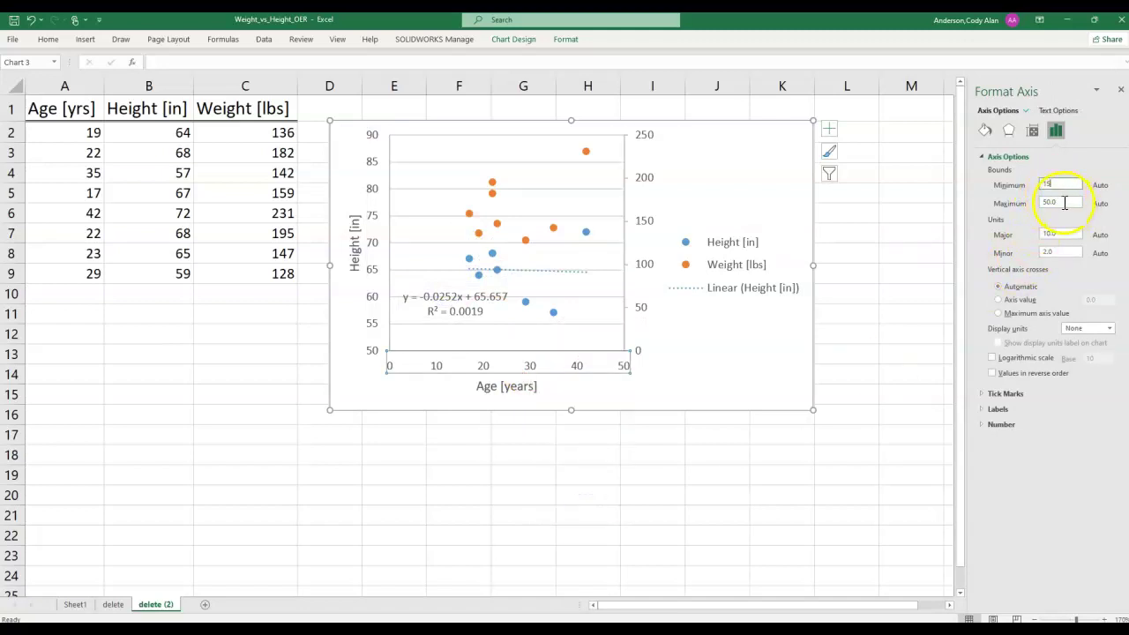
pyautogui.write('5')
pyautogui.click(1033, 202)
pyautogui.press('Return')
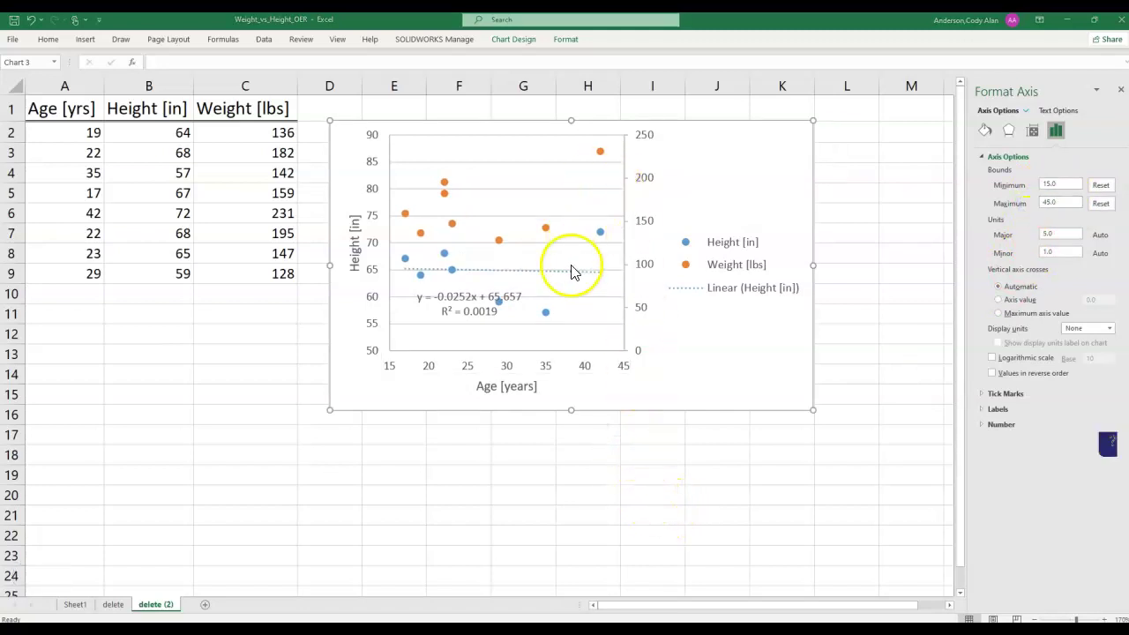
pyautogui.click(466, 298)
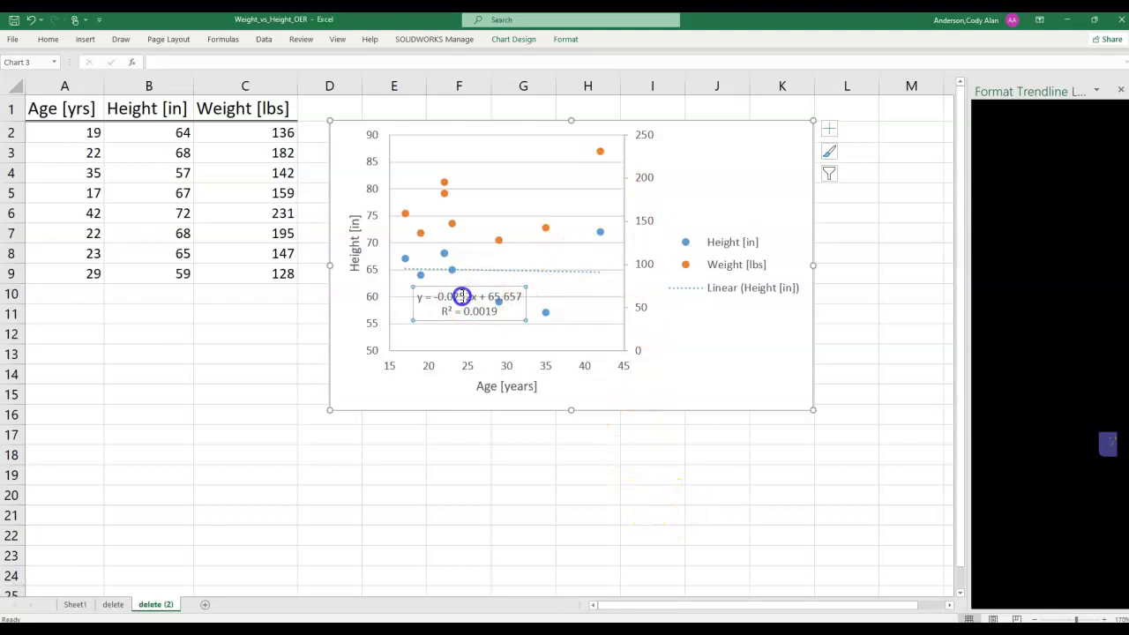
pyautogui.moveTo(469, 287); pyautogui.dragTo(449, 309)
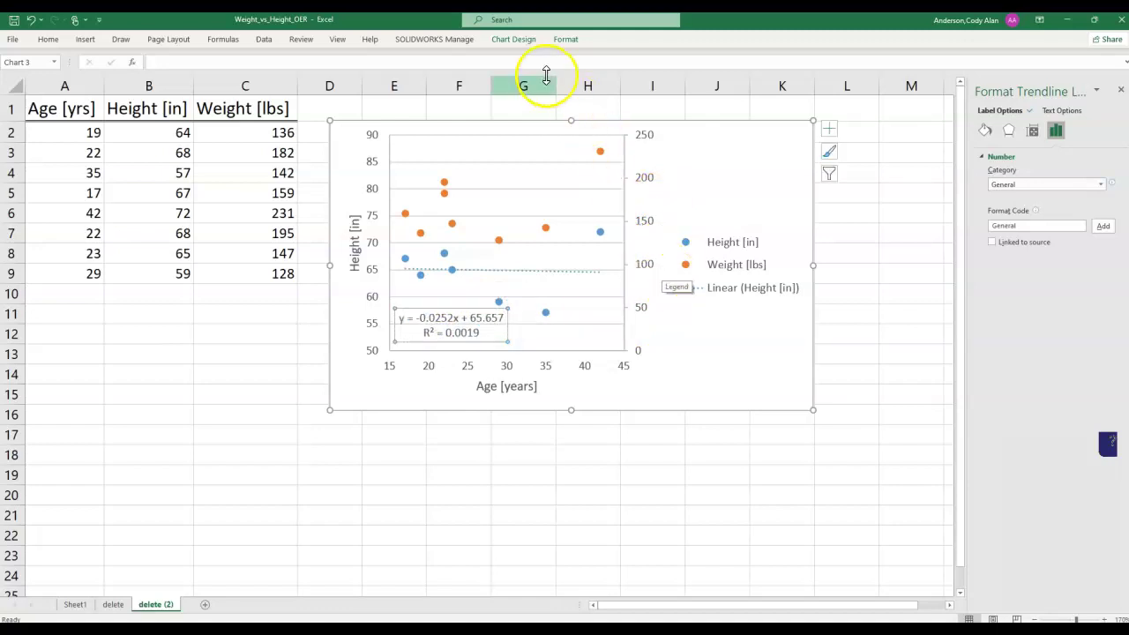
# Add a secondary vertical axis title reading "Weight [lbs]"
pyautogui.click(516, 40)
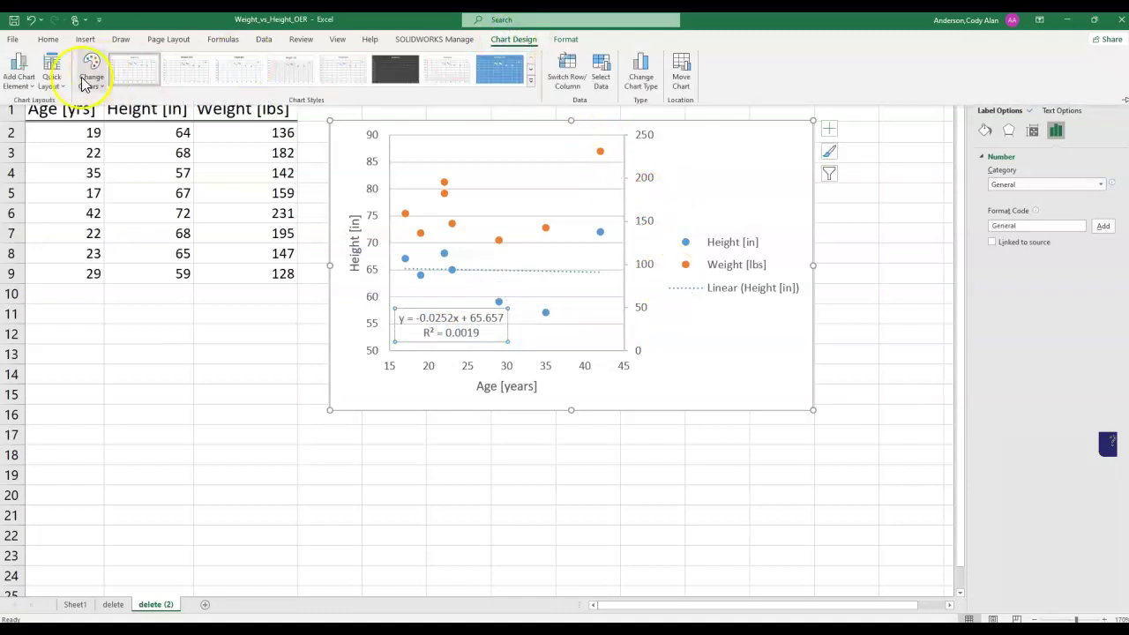
pyautogui.click(22, 80)
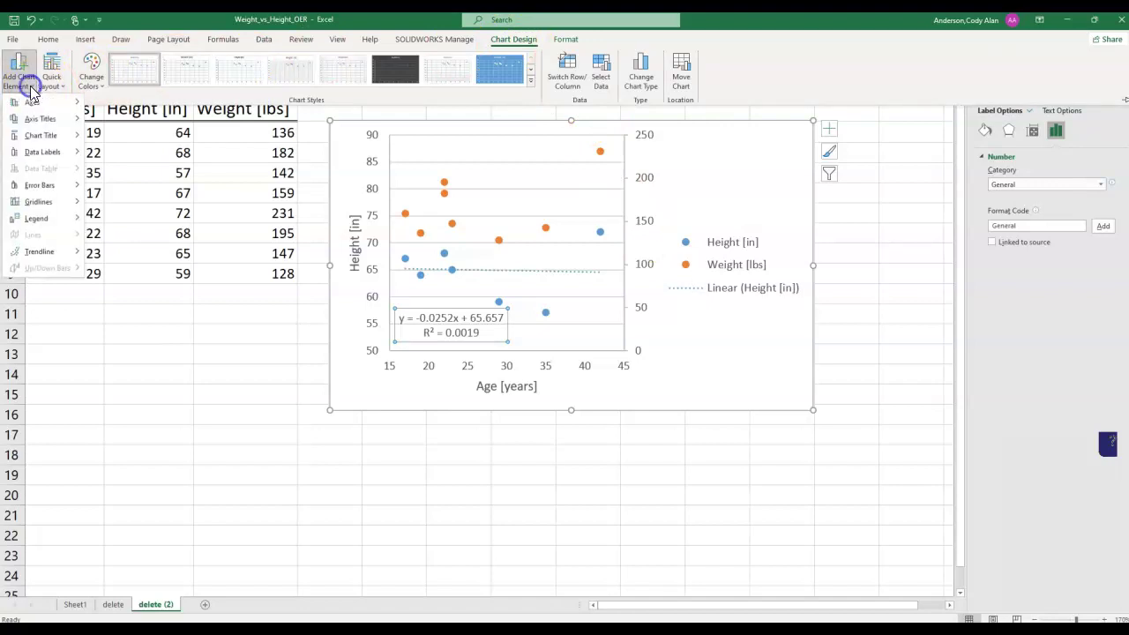
pyautogui.moveTo(43, 119)
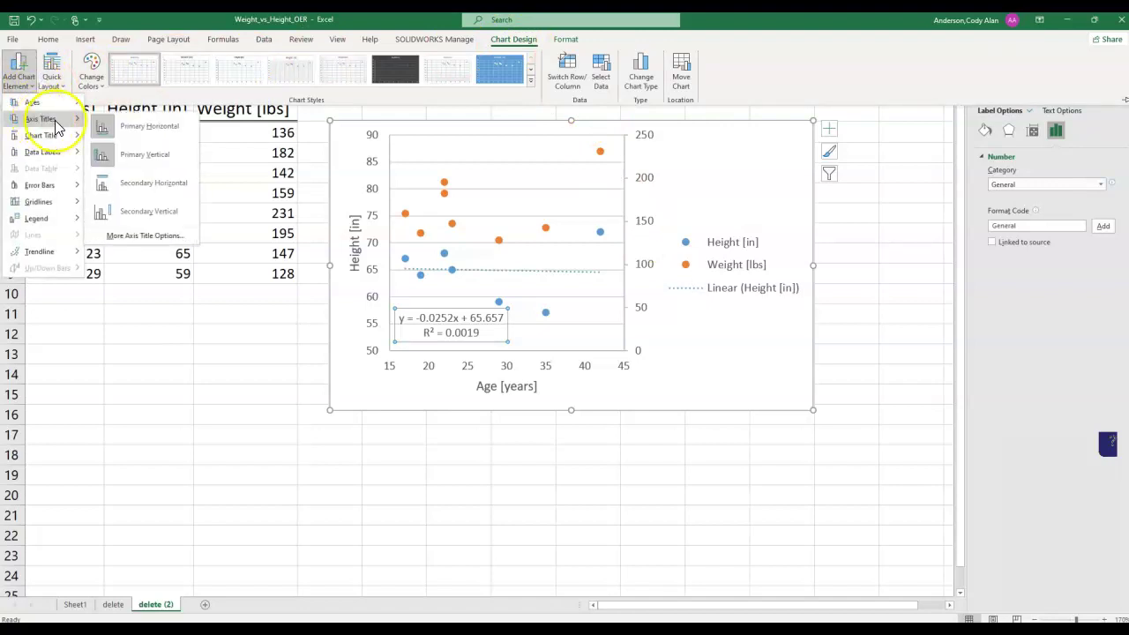
pyautogui.click(171, 220)
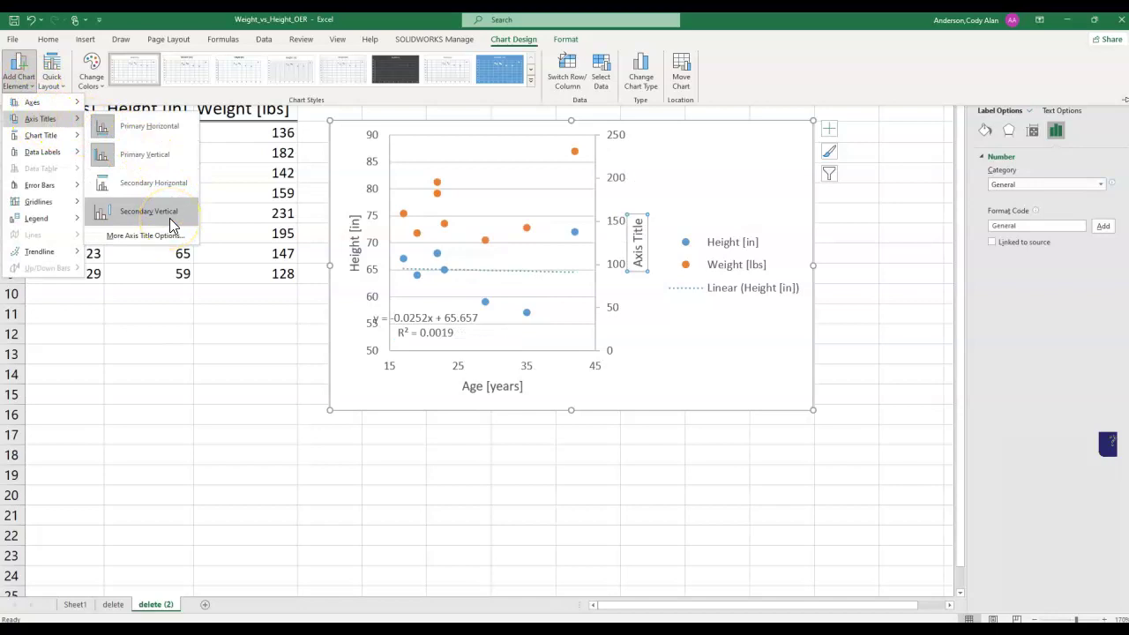
pyautogui.click(639, 224)
pyautogui.moveTo(638, 224); pyautogui.dragTo(635, 261)
pyautogui.write('Weight [lbs]')
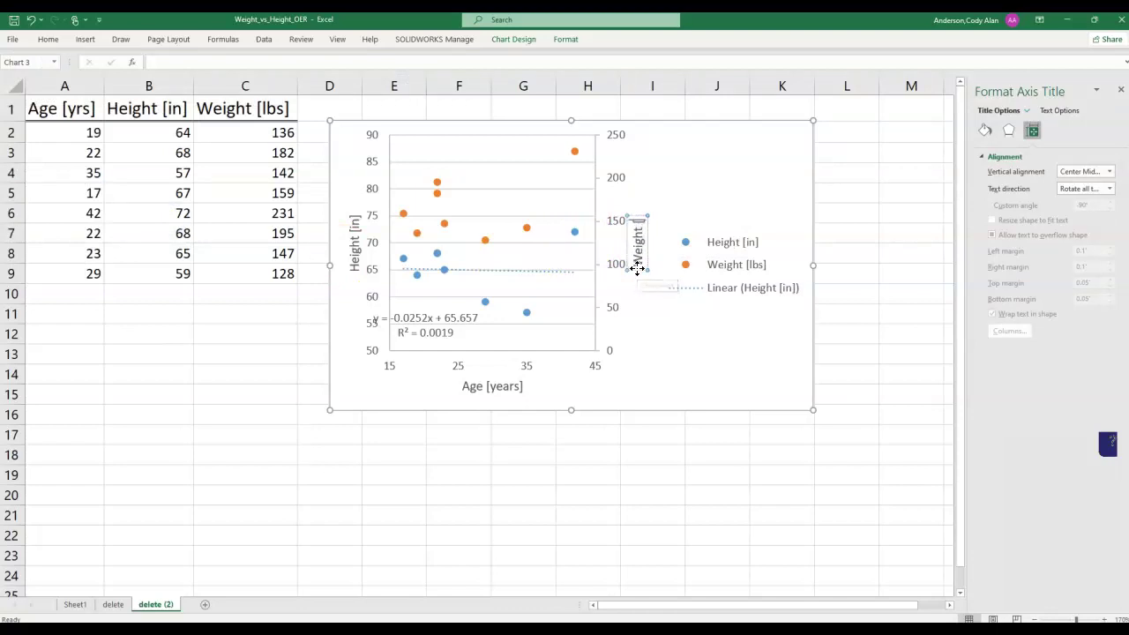
pyautogui.click(679, 336)
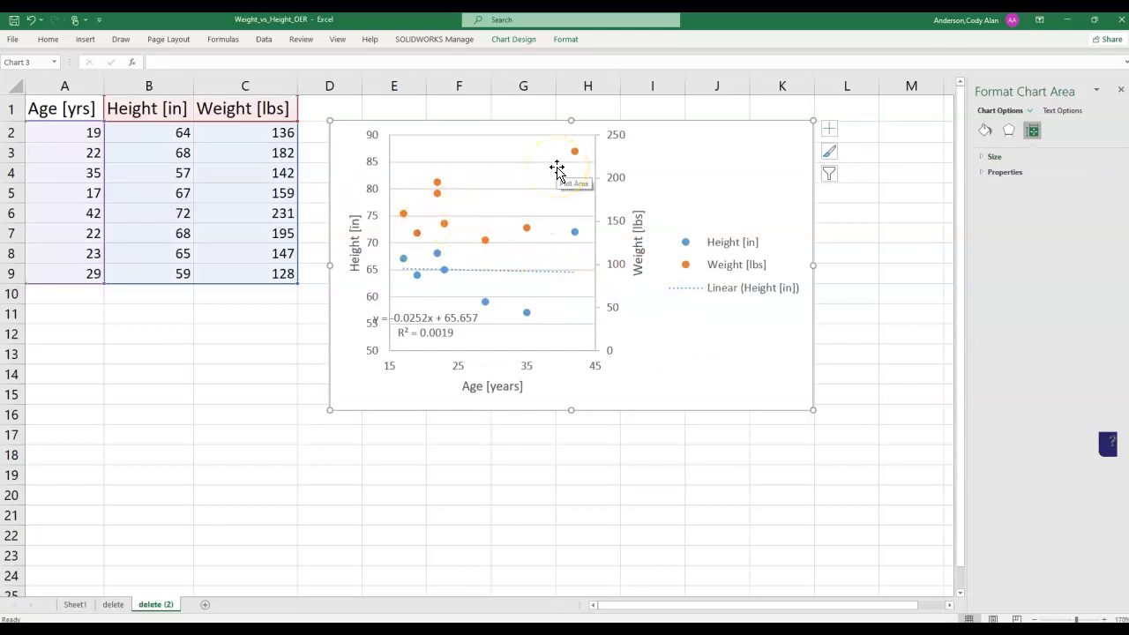
# Add a linear trendline to the Weight [lbs] series with its equation and R-squared value displayed on the chart
pyautogui.press('alt')
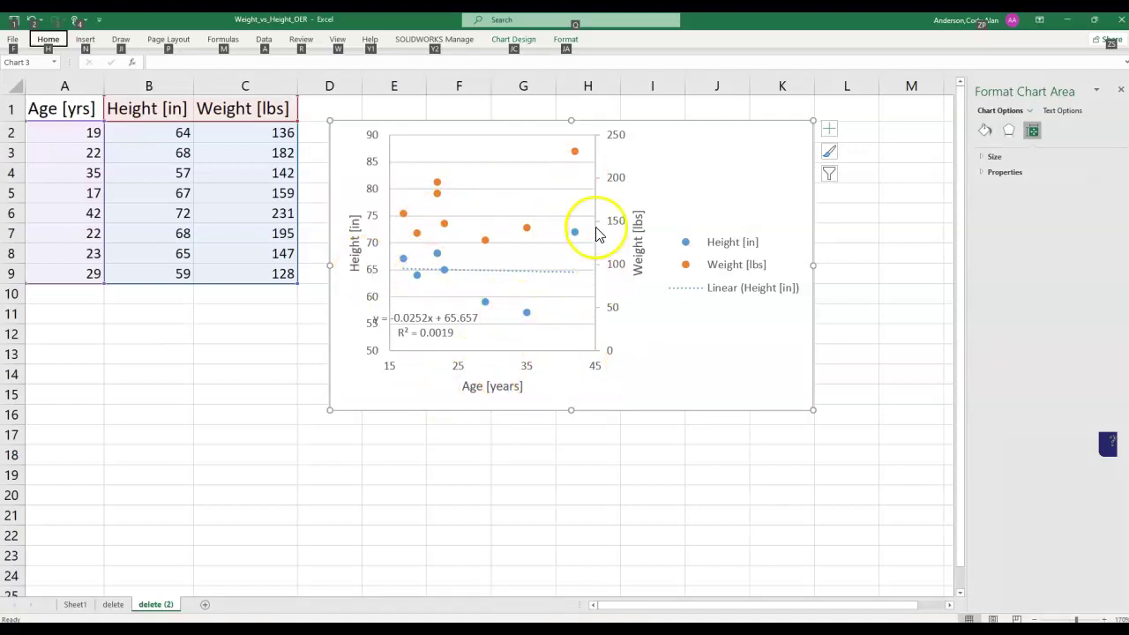
pyautogui.click(576, 153)
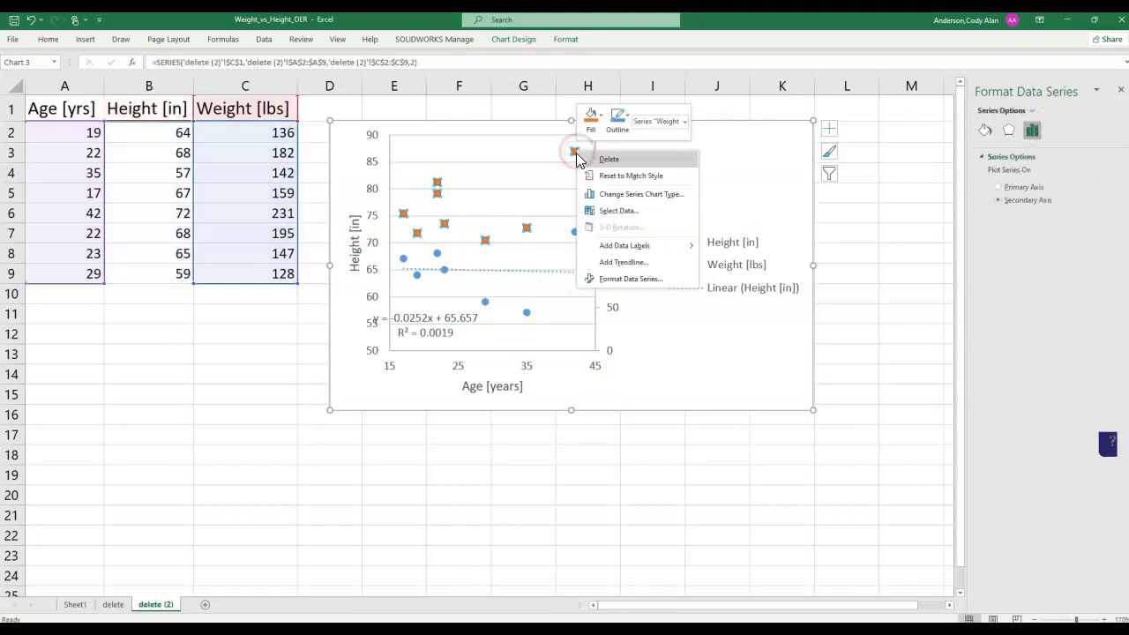
pyautogui.click(637, 263)
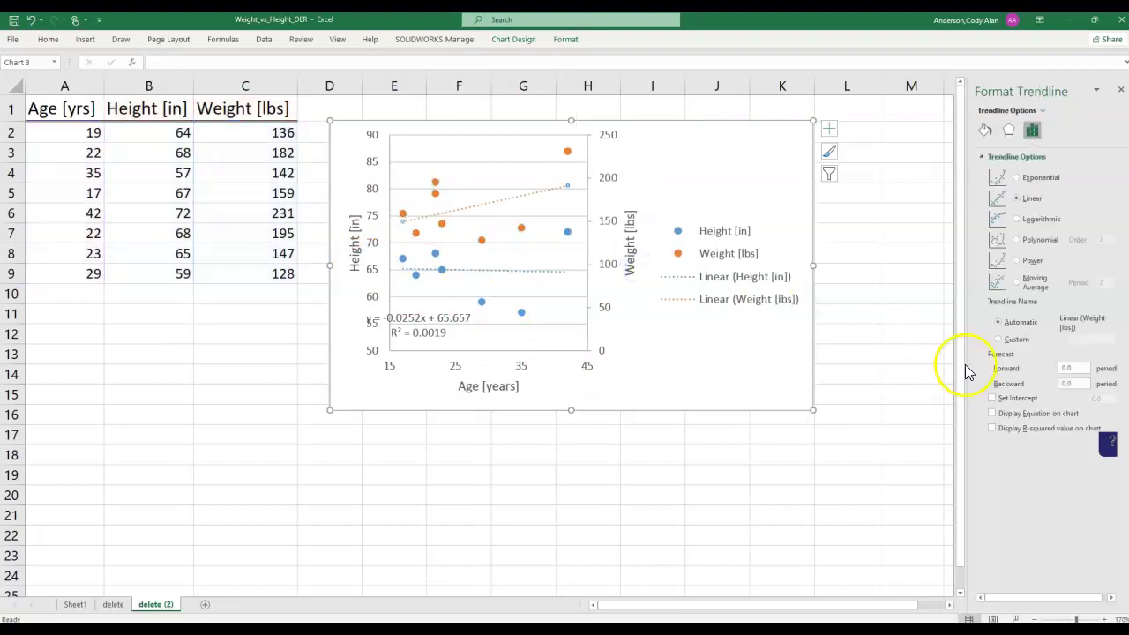
pyautogui.click(991, 413)
pyautogui.click(992, 428)
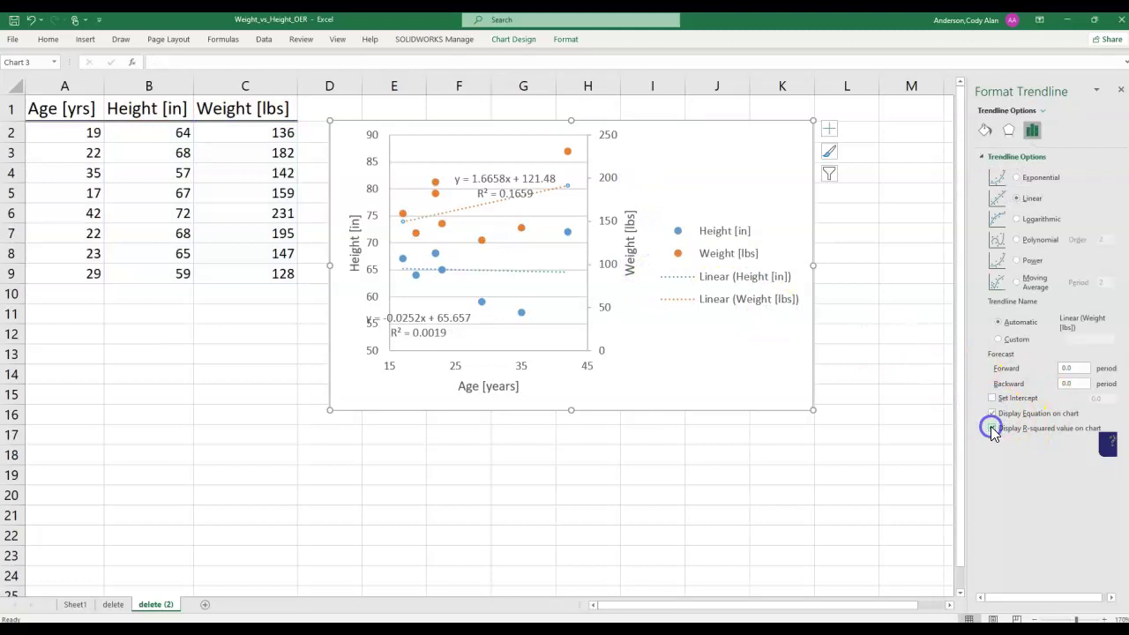
pyautogui.press('alt')
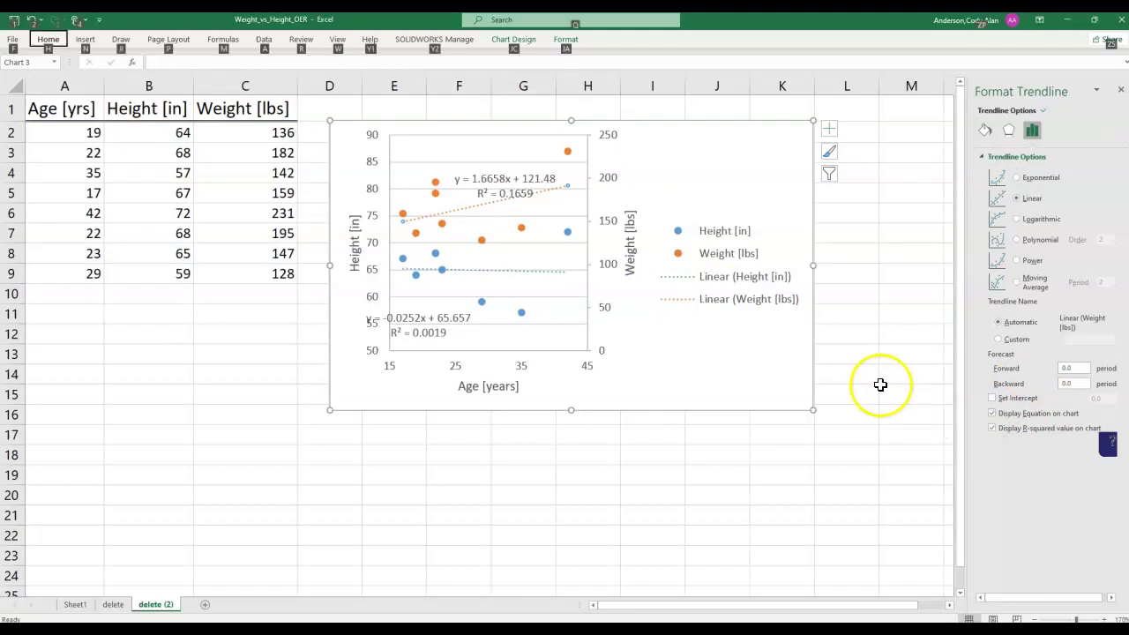
# Move the Weight trendline label up, clear of its line, and highlight its R² value
pyautogui.click(505, 179)
pyautogui.moveTo(507, 168); pyautogui.dragTo(507, 146)
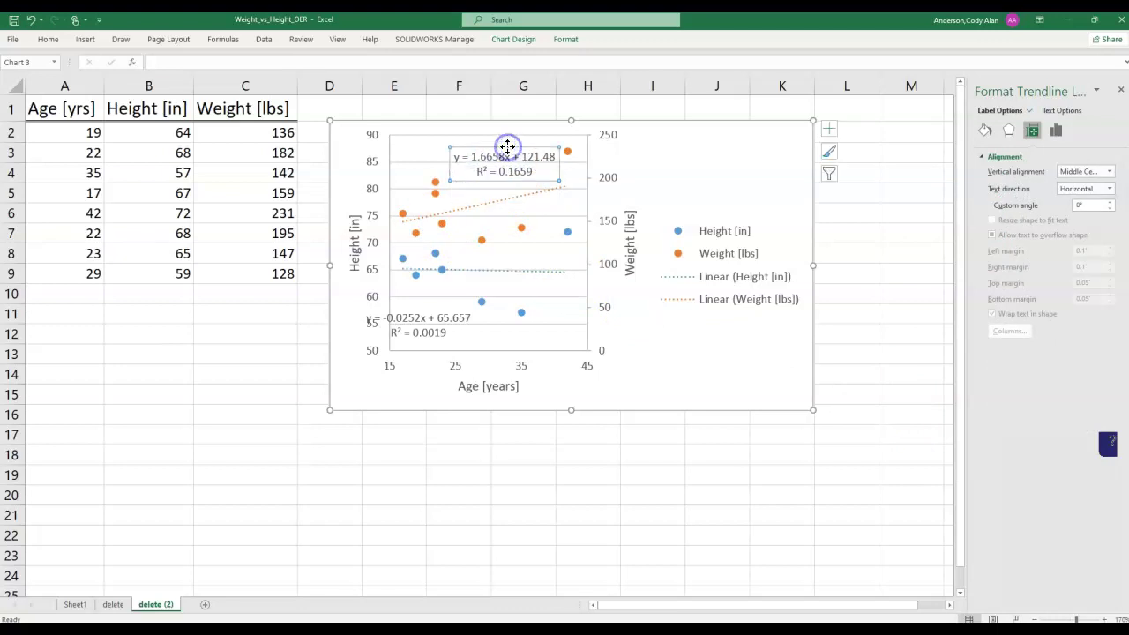
pyautogui.doubleClick(507, 173)
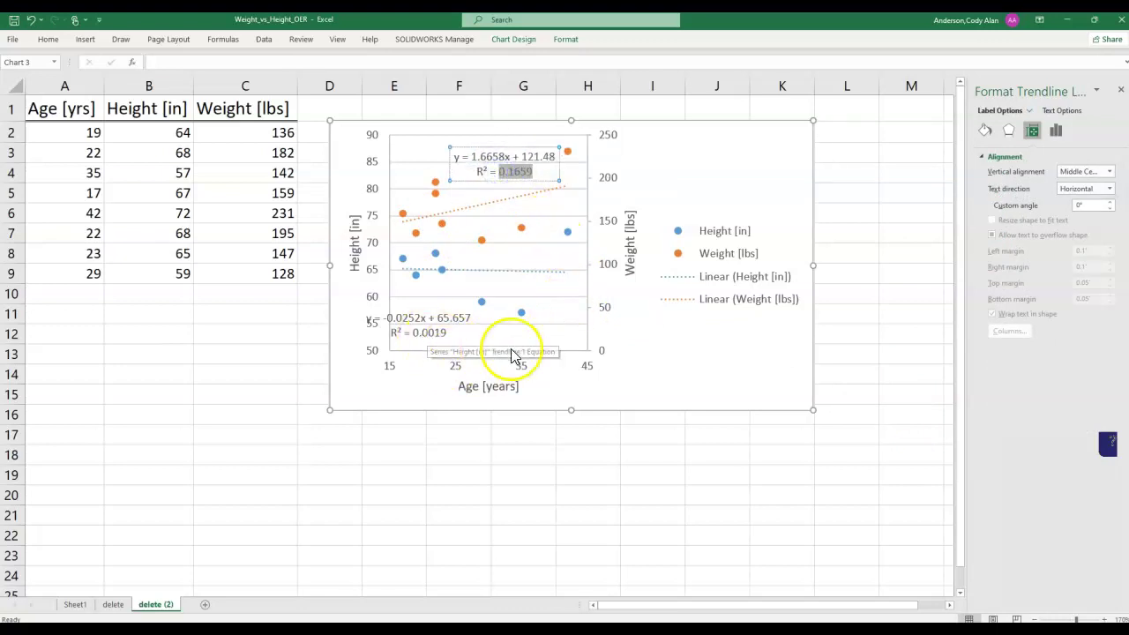
pyautogui.click(635, 342)
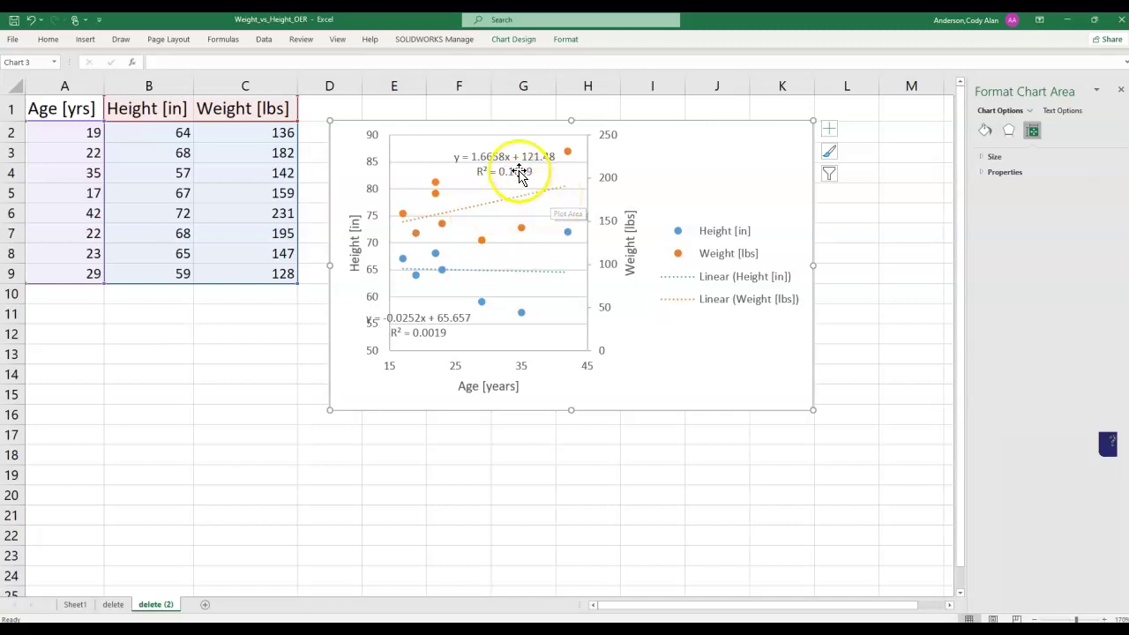
pyautogui.click(536, 201)
pyautogui.press('alt')
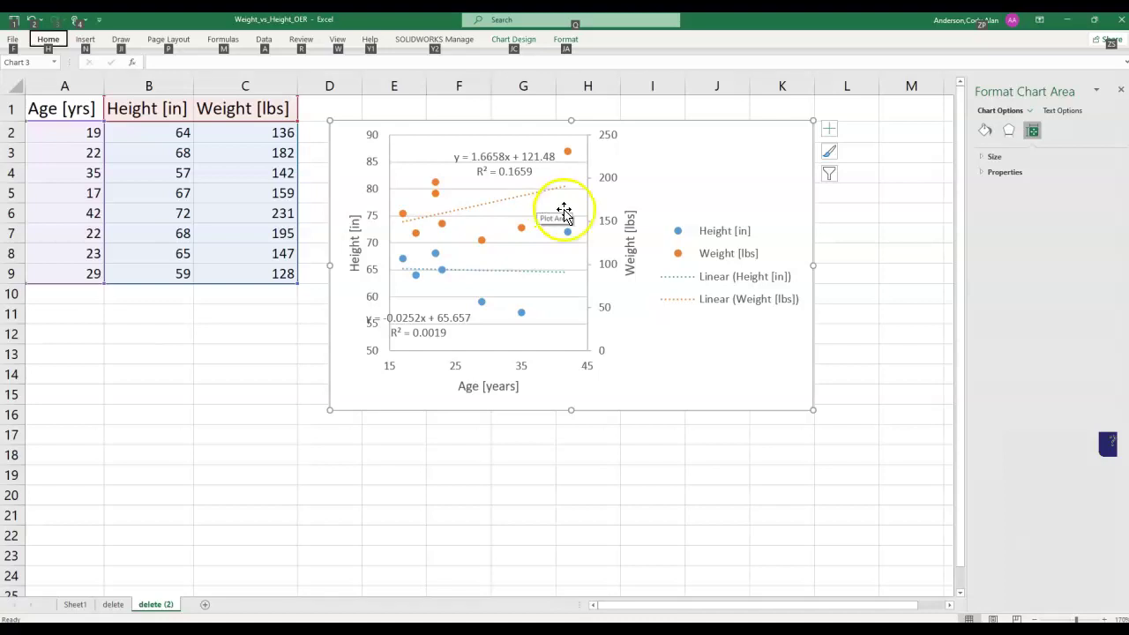
# Move the chart below the data table, starting at about row 11, and point out the Weight and Height column headers
pyautogui.moveTo(352, 145); pyautogui.dragTo(178, 322)
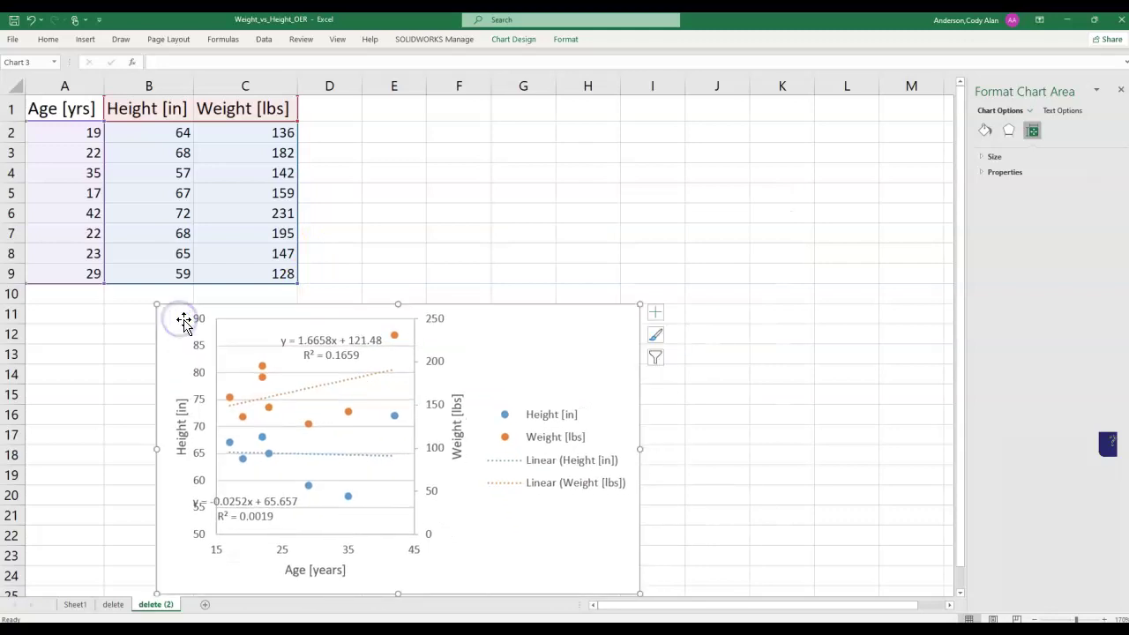
pyautogui.click(239, 110)
pyautogui.click(163, 115)
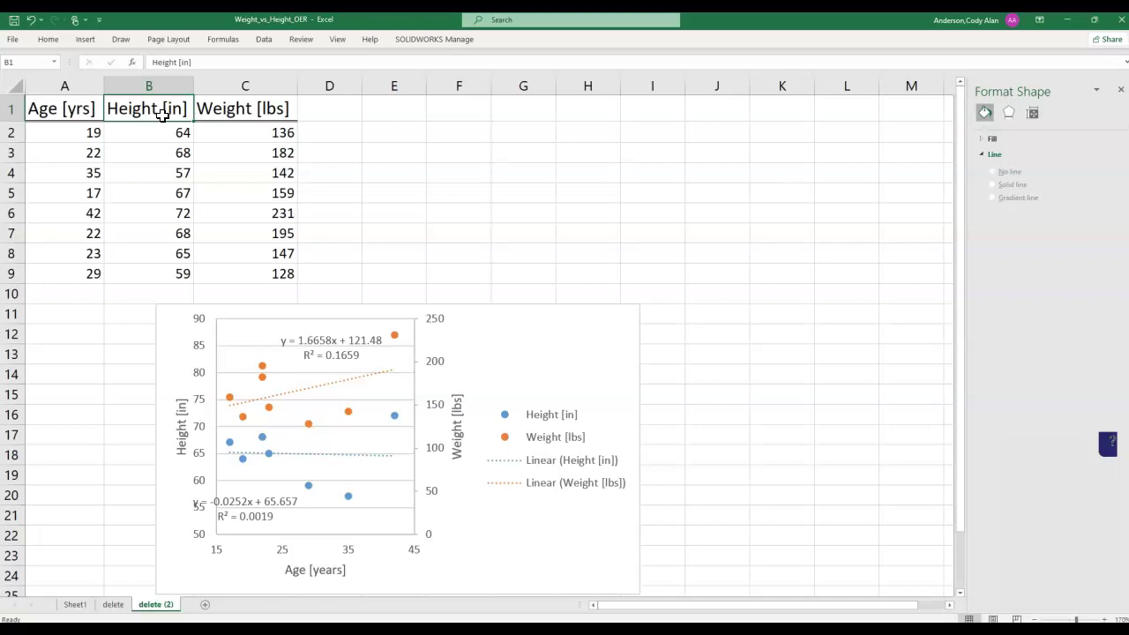
# Insert a blank markers-only scatter chart with the empty cell E3 selected
pyautogui.click(390, 152)
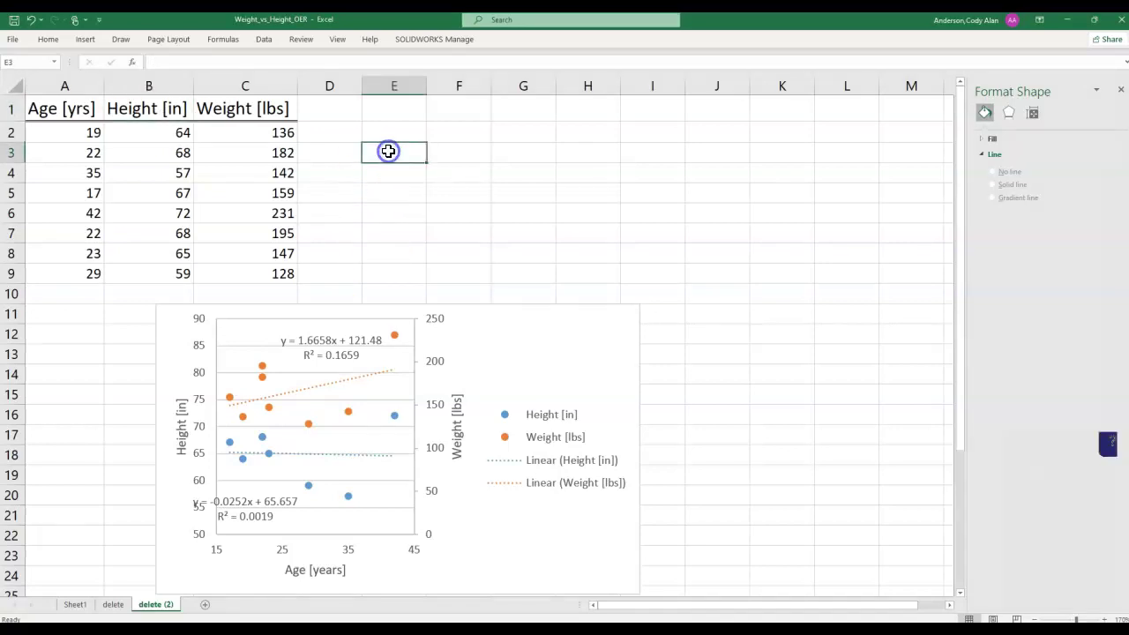
pyautogui.click(89, 40)
pyautogui.click(455, 83)
pyautogui.click(462, 126)
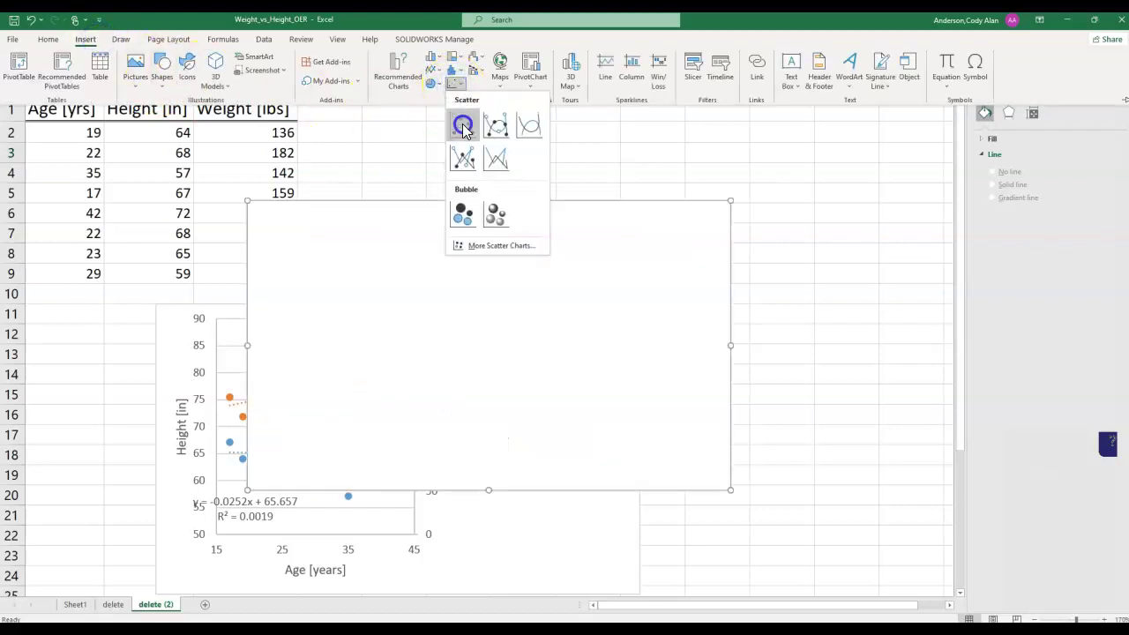
# Add a data series to the blank chart, taking its name from the Weight [lbs] header in C1
pyautogui.rightClick(508, 275)
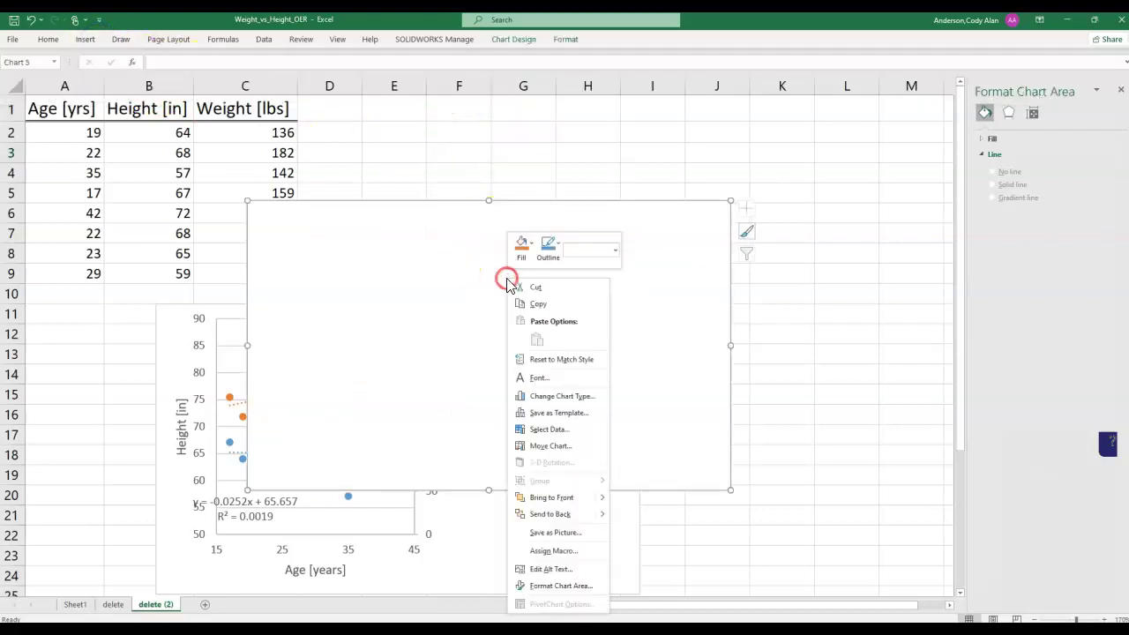
pyautogui.click(569, 434)
pyautogui.click(424, 332)
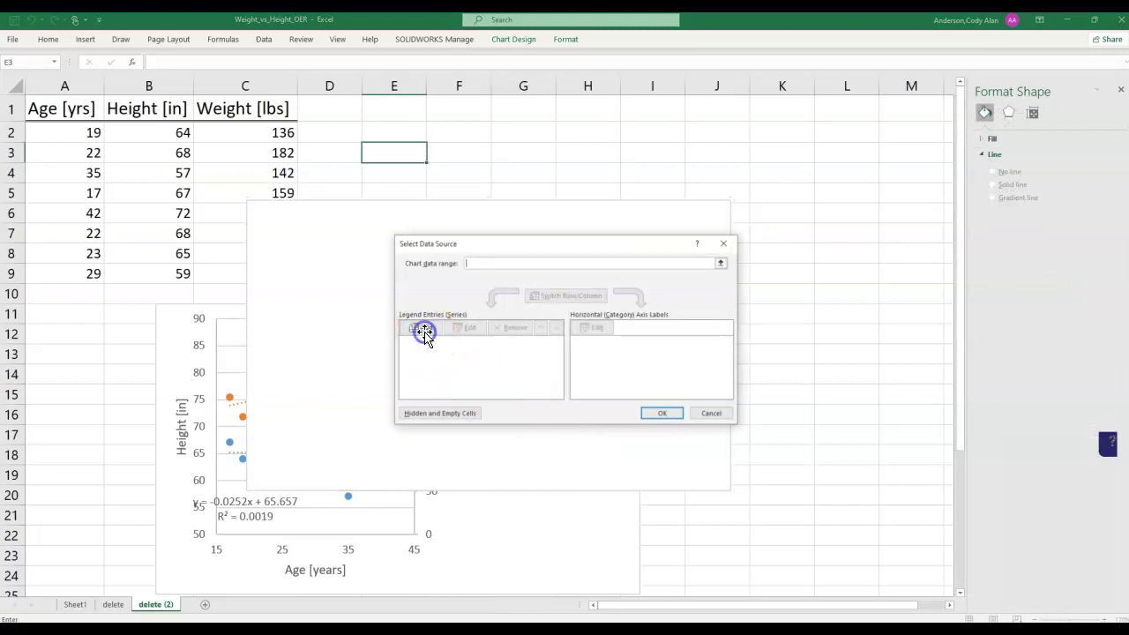
pyautogui.click(591, 309)
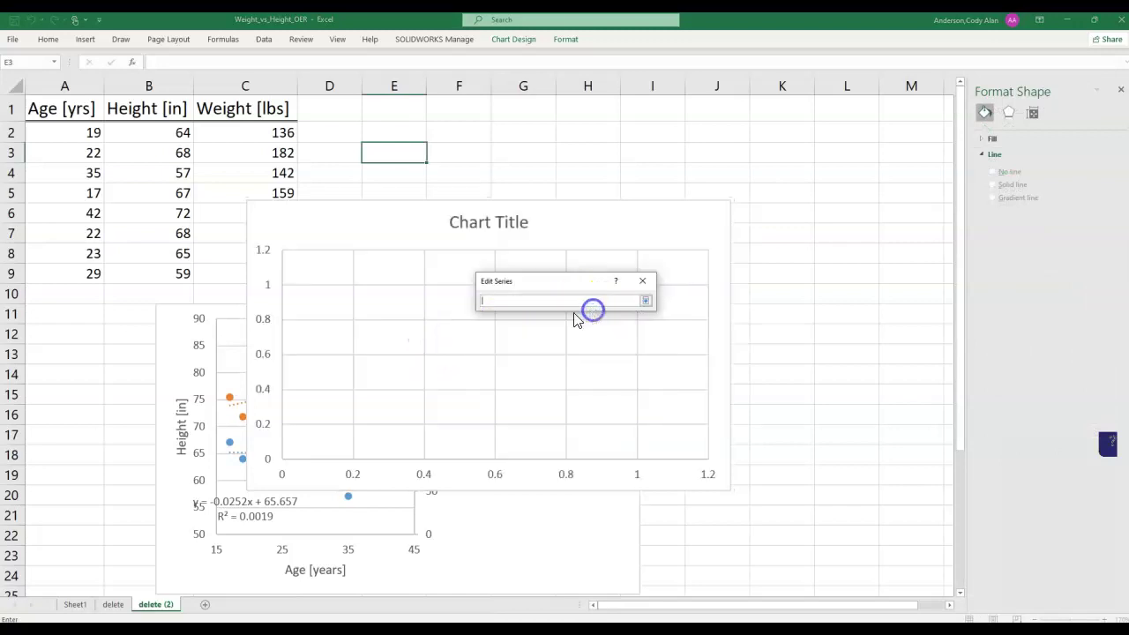
pyautogui.click(234, 110)
pyautogui.click(646, 301)
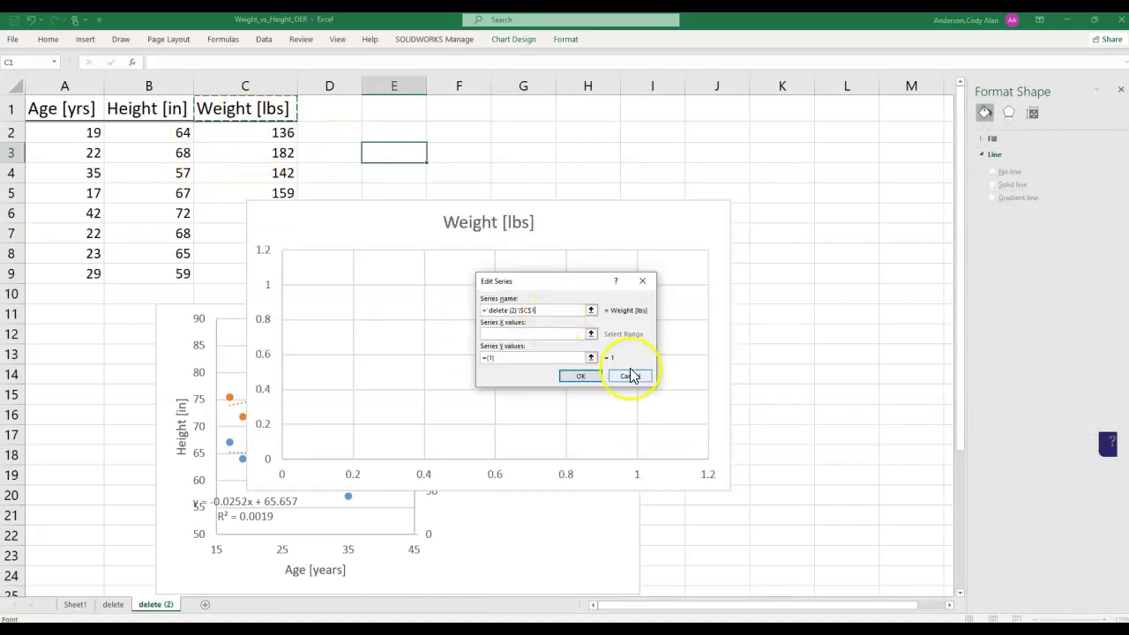
# Use the heights in B2:B9 as the series' X values and the weights in C2:C9 as its Y values, and accept the data source
pyautogui.click(590, 333)
pyautogui.moveTo(168, 134); pyautogui.dragTo(162, 272)
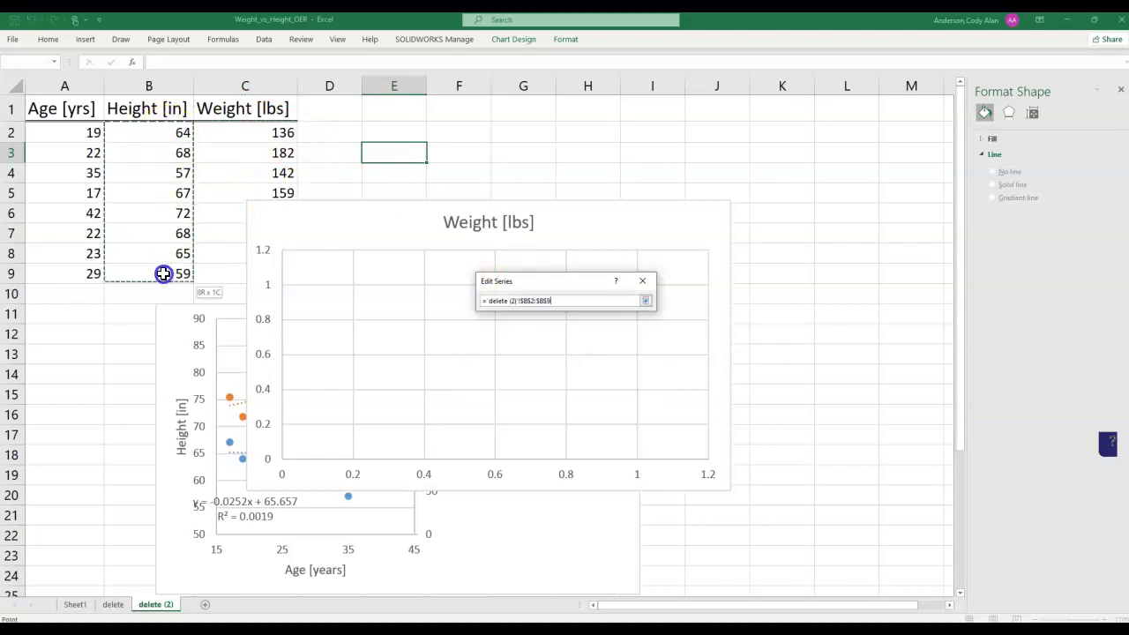
pyautogui.click(646, 300)
pyautogui.click(591, 359)
pyautogui.moveTo(224, 132); pyautogui.dragTo(225, 274)
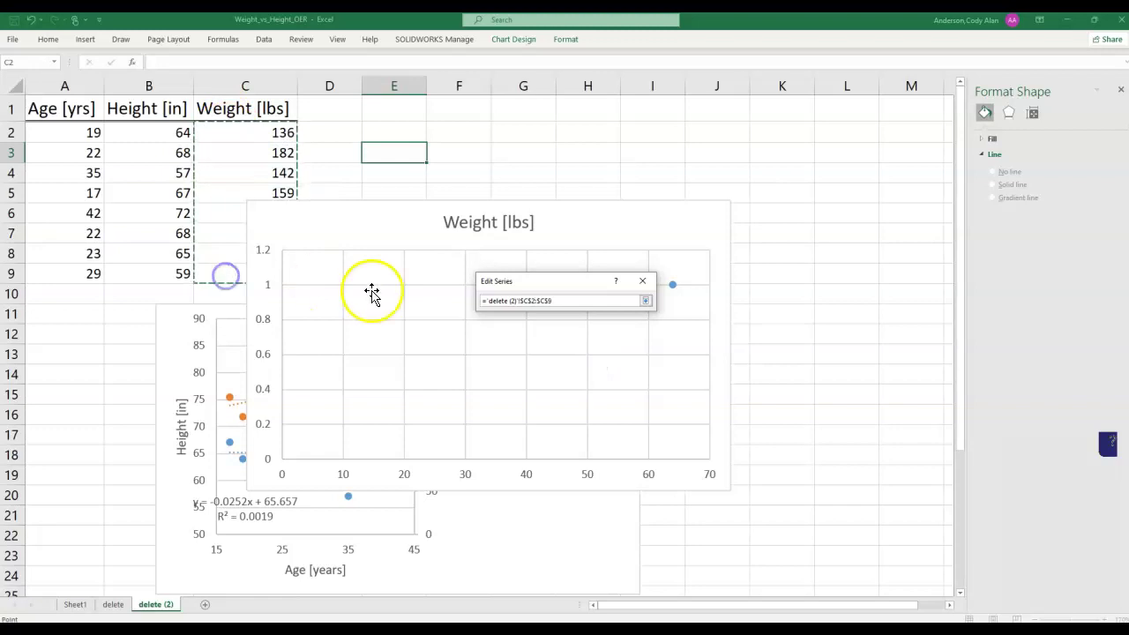
pyautogui.click(645, 301)
pyautogui.click(585, 377)
pyautogui.click(662, 414)
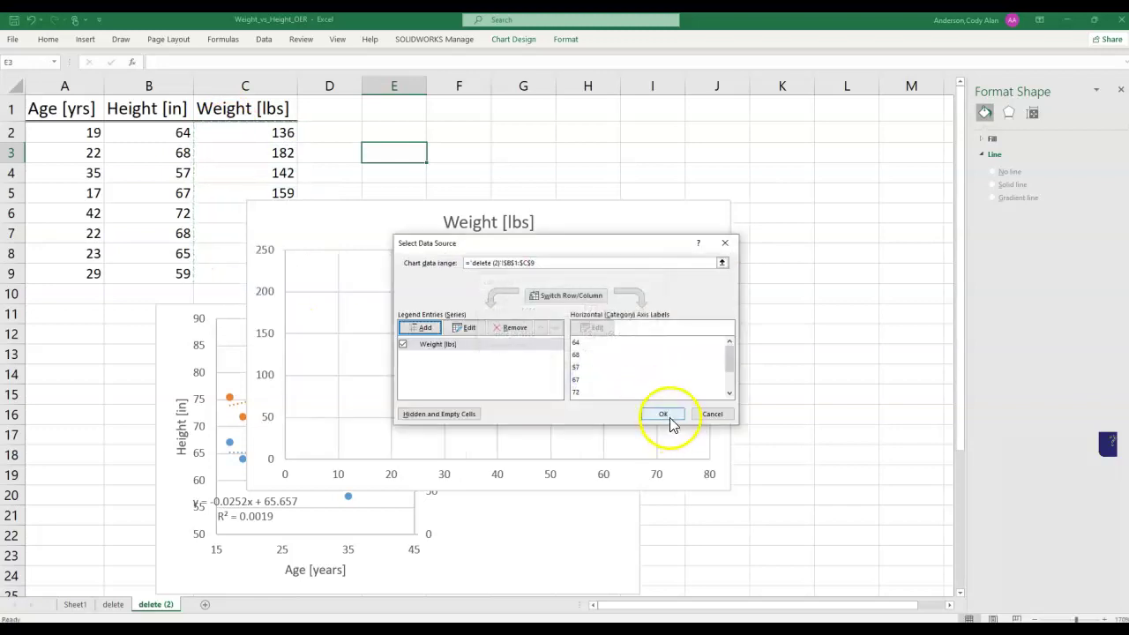
# Move the new Weight chart beside the data table and apply the quick layout with a chart title, axis titles and a legend
pyautogui.moveTo(597, 222); pyautogui.dragTo(684, 136)
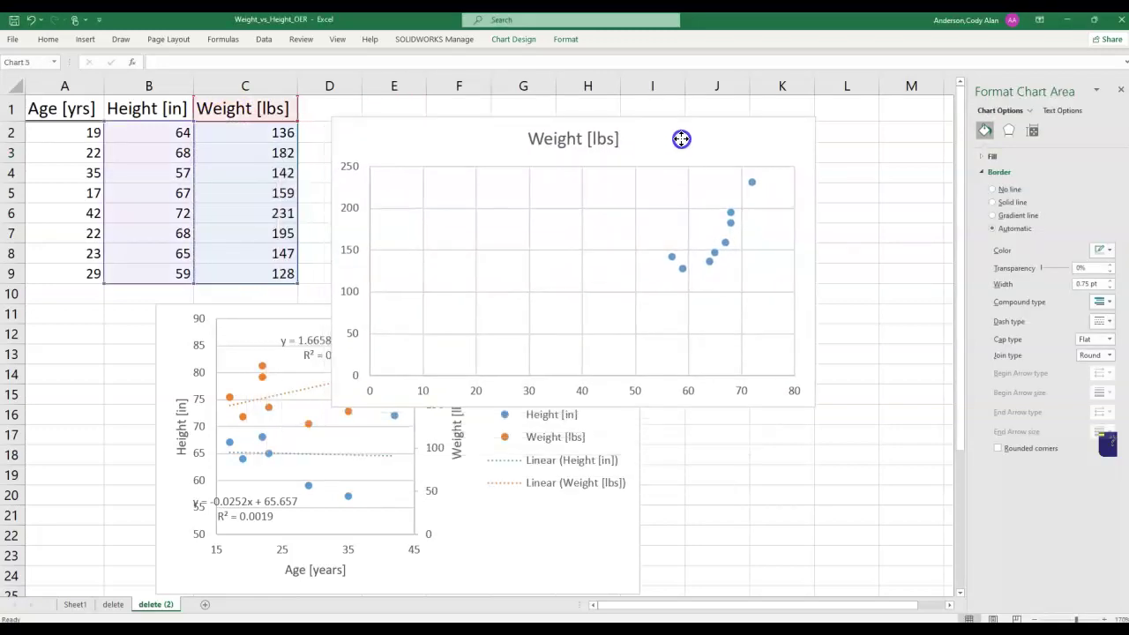
pyautogui.click(516, 39)
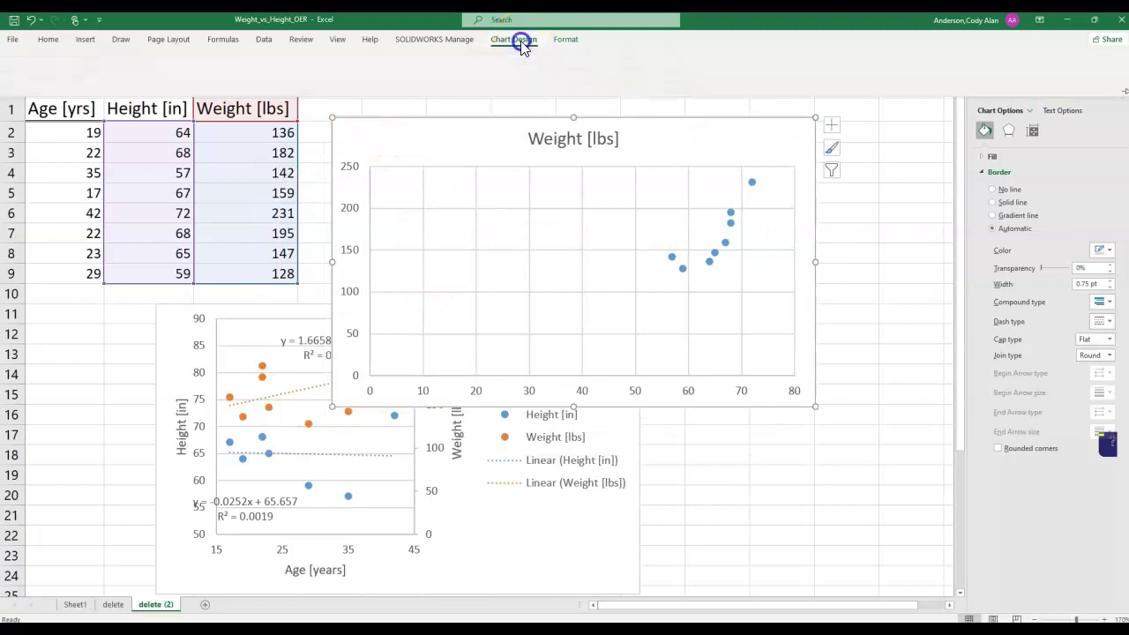
pyautogui.click(50, 81)
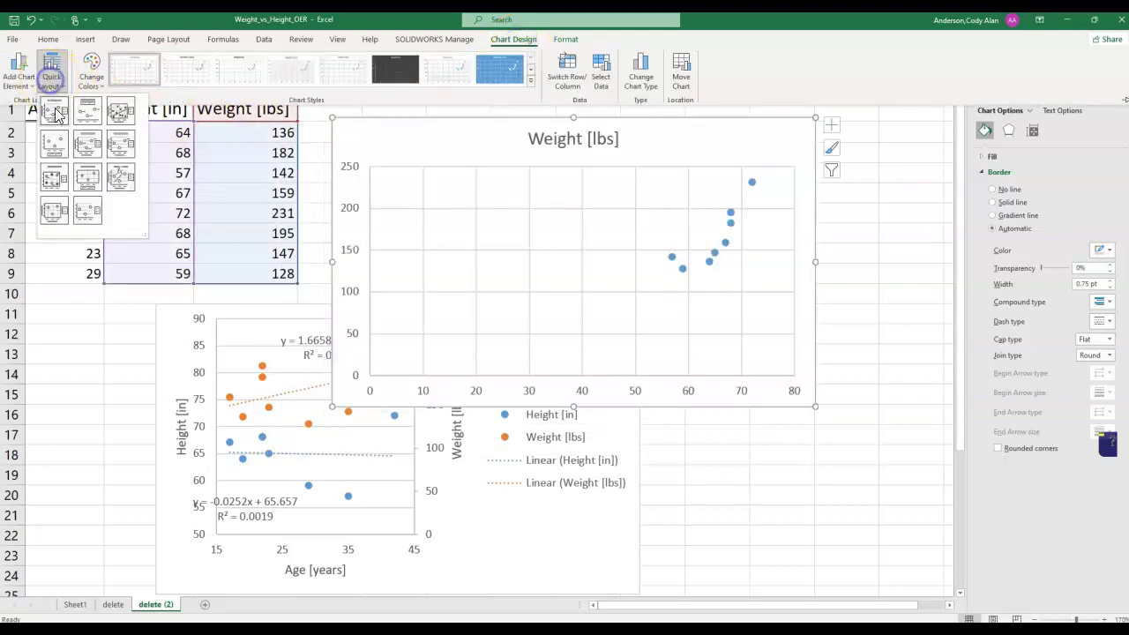
pyautogui.click(51, 123)
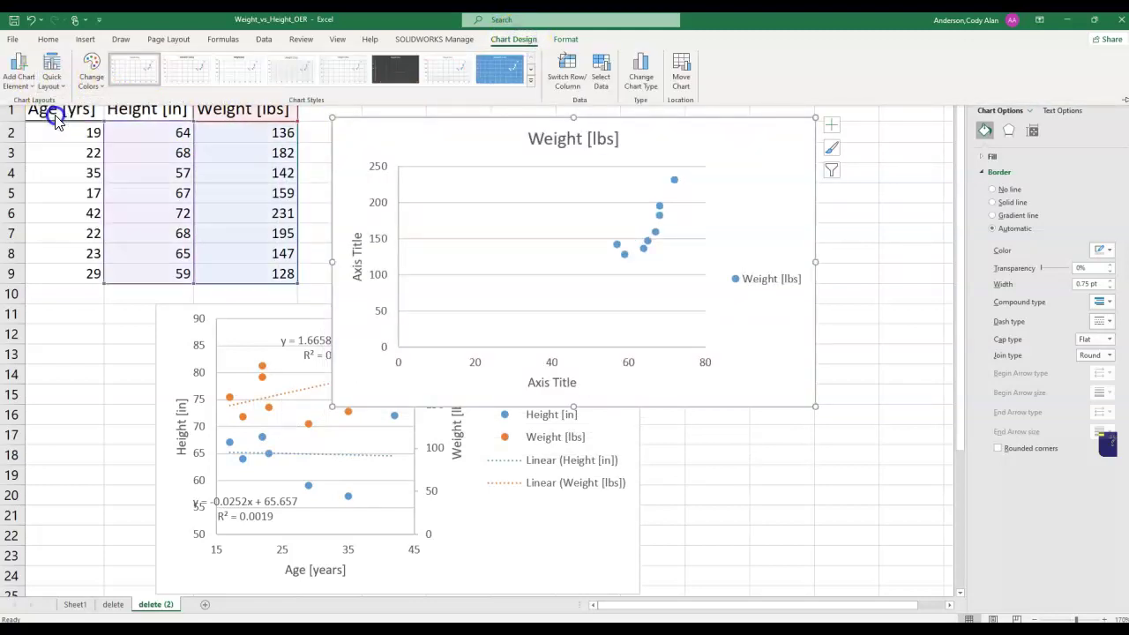
# Title the new Weight chart's vertical axis "Weight [lbs]" and its horizontal axis "Height [in]"
pyautogui.click(358, 240)
pyautogui.moveTo(359, 240); pyautogui.dragTo(355, 314)
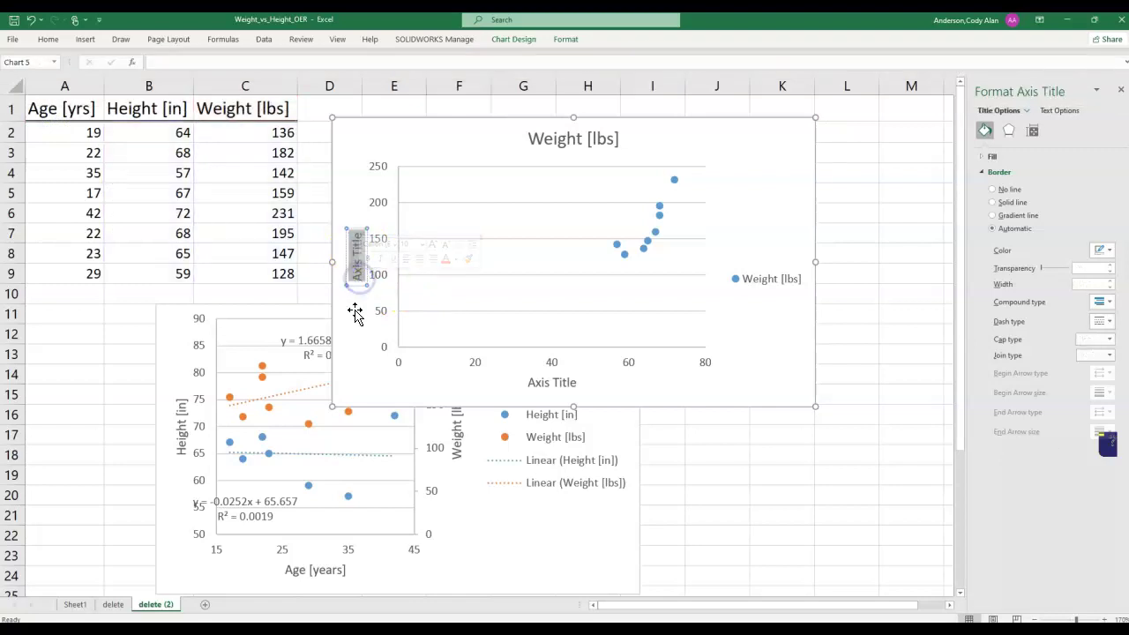
pyautogui.write('Weight [lbs]')
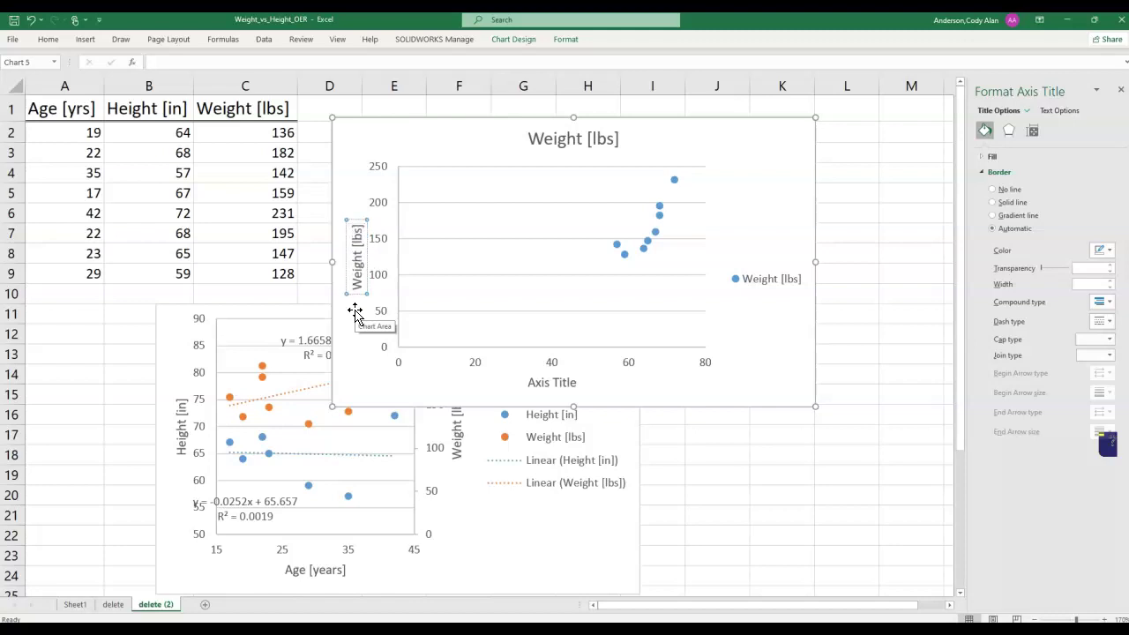
pyautogui.click(532, 375)
pyautogui.moveTo(578, 382); pyautogui.dragTo(517, 382)
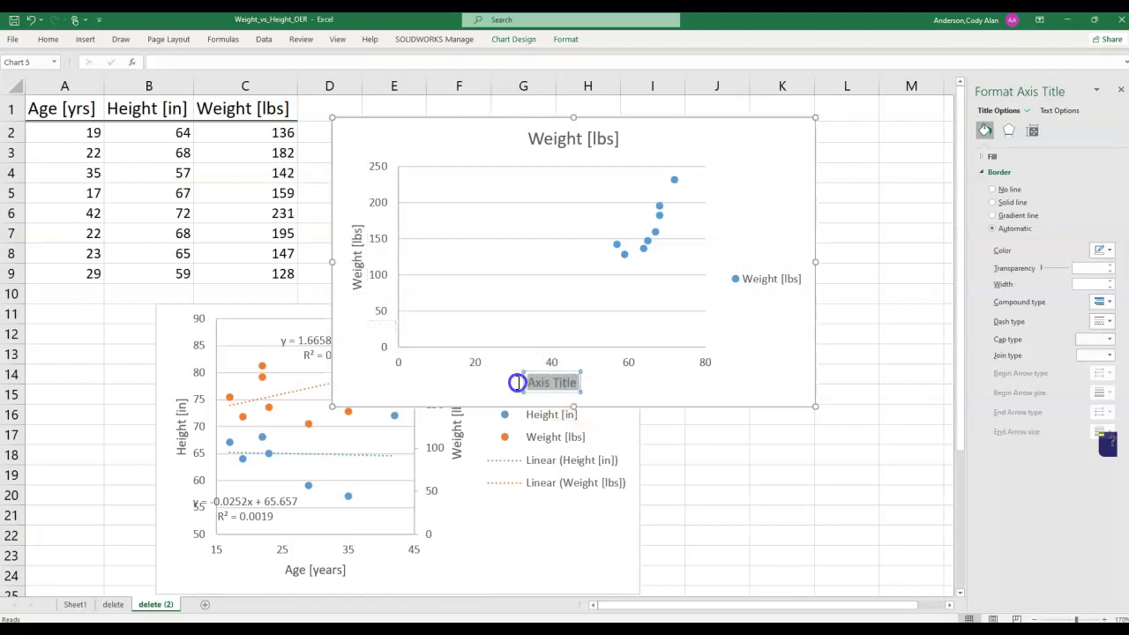
pyautogui.write('Height [in]')
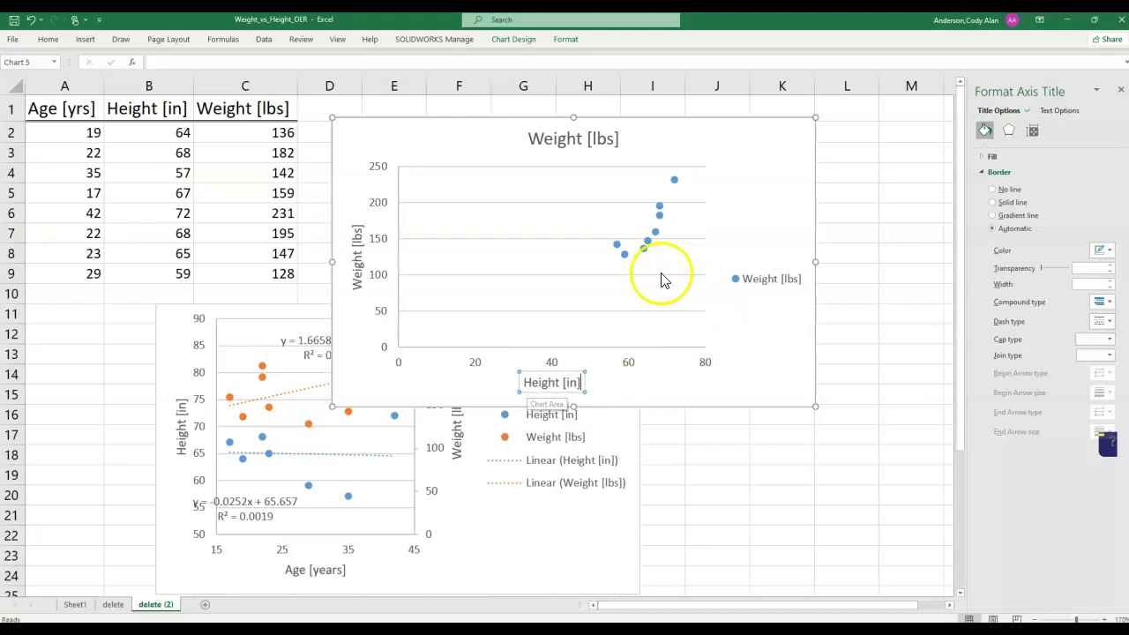
# Add a linear trendline to the Weight vs. Height data points, with its equation and R-squared value displayed on the chart
pyautogui.click(644, 240)
pyautogui.rightClick(651, 238)
pyautogui.click(697, 351)
pyautogui.click(995, 414)
pyautogui.click(993, 428)
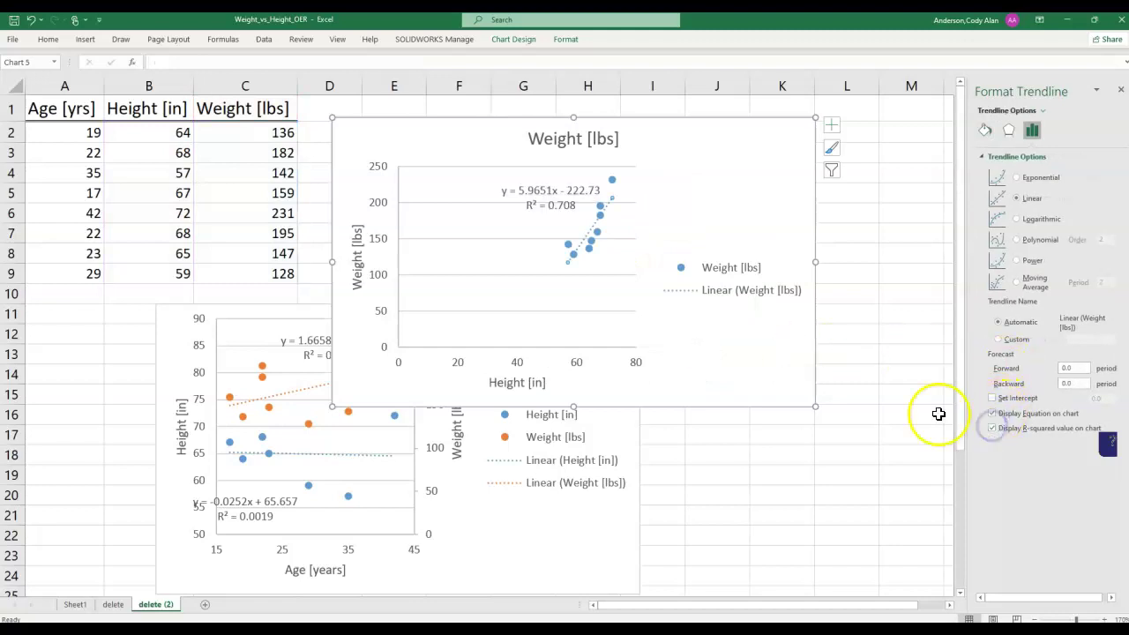
pyautogui.click(879, 407)
pyautogui.press('alt')
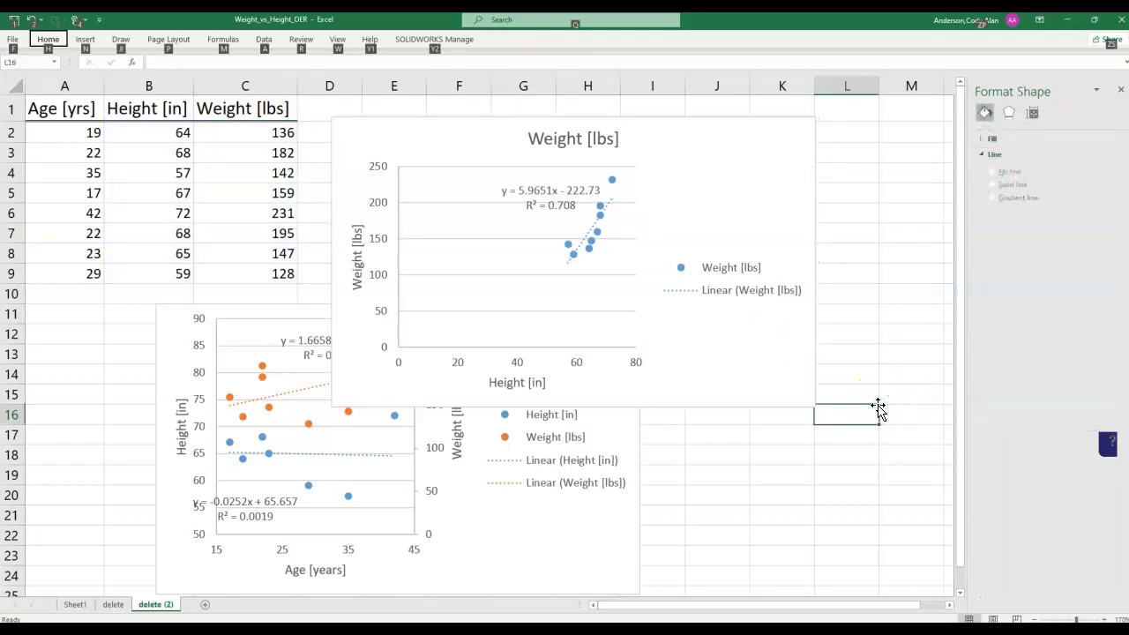
# Highlight the R² value in the Weight chart's trendline label, and move the chart over columns F to M, clear of the age chart's plot
pyautogui.click(446, 138)
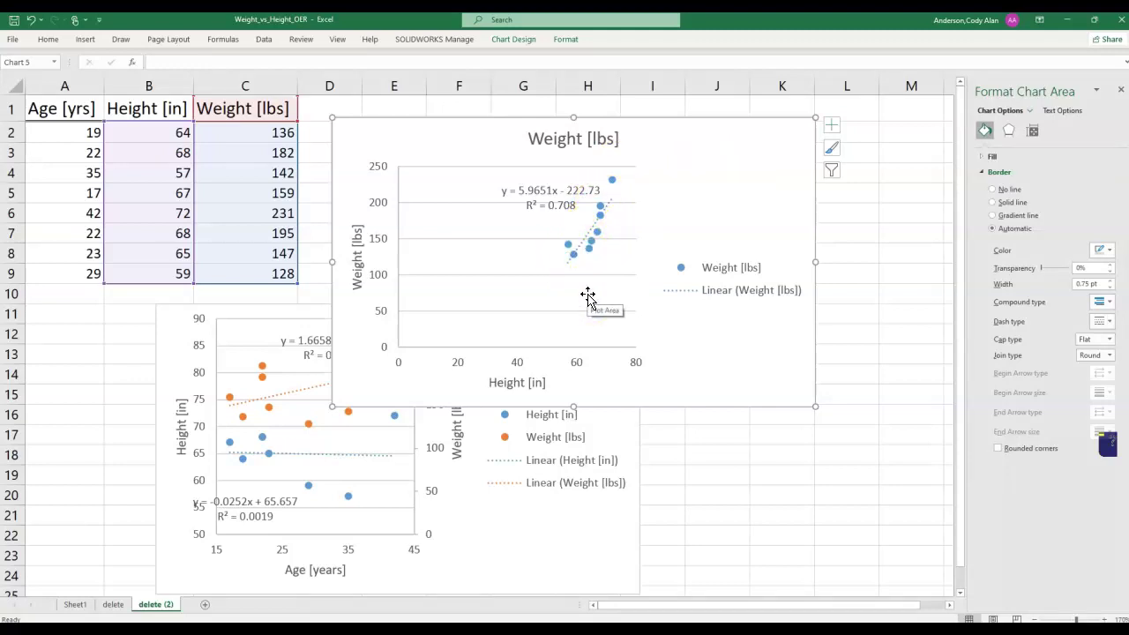
pyautogui.click(577, 204)
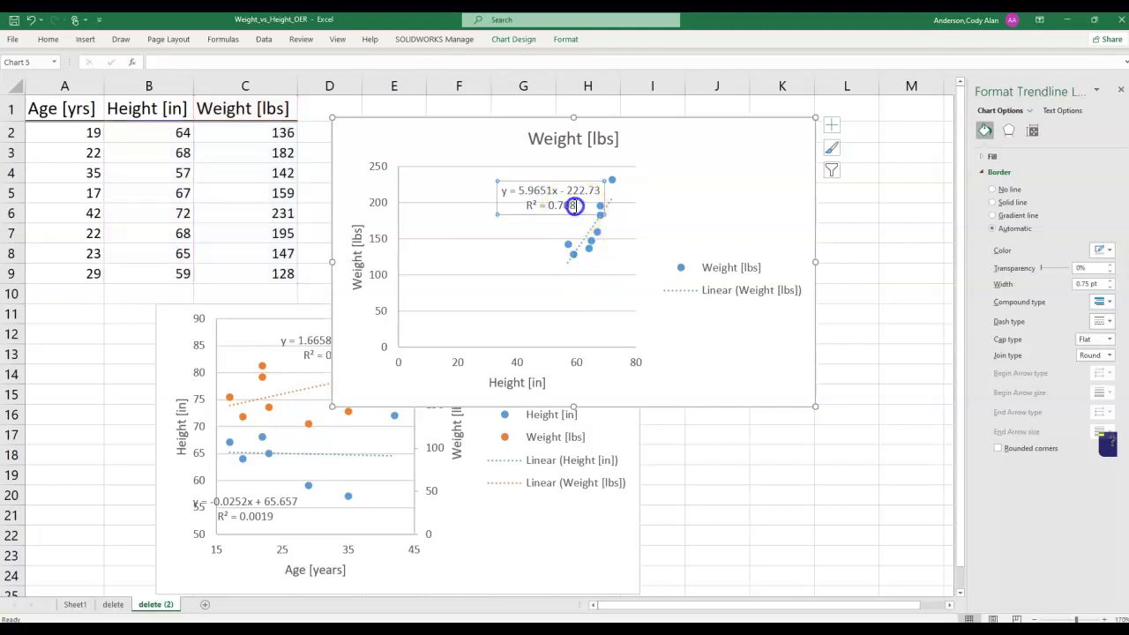
pyautogui.moveTo(577, 204); pyautogui.dragTo(522, 204)
pyautogui.press('alt')
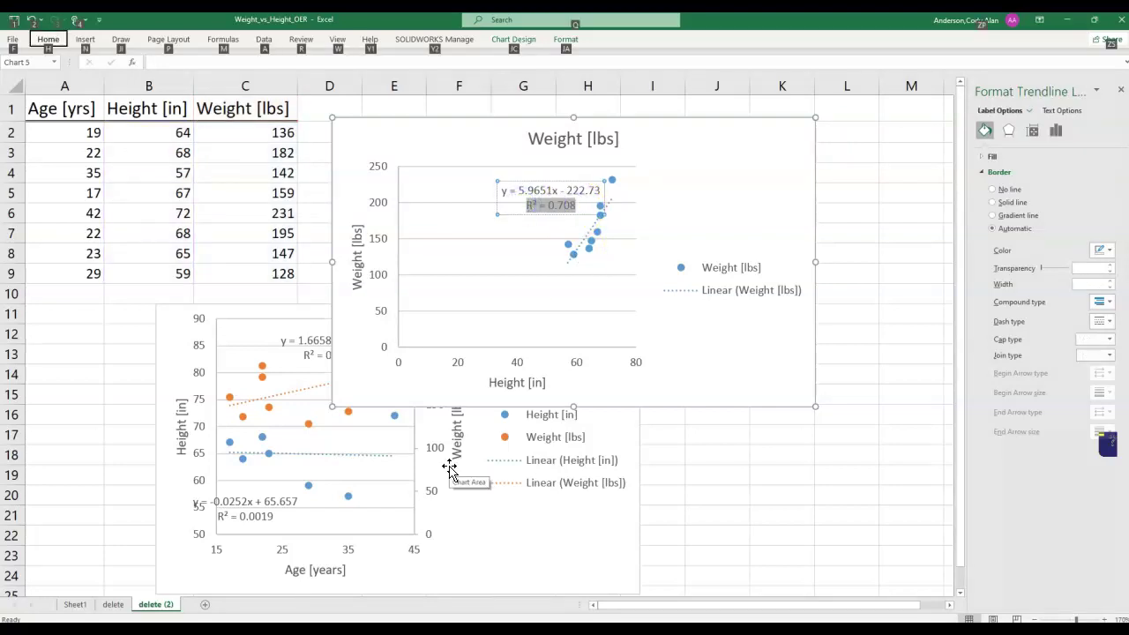
pyautogui.click(693, 358)
pyautogui.moveTo(694, 147); pyautogui.dragTo(830, 133)
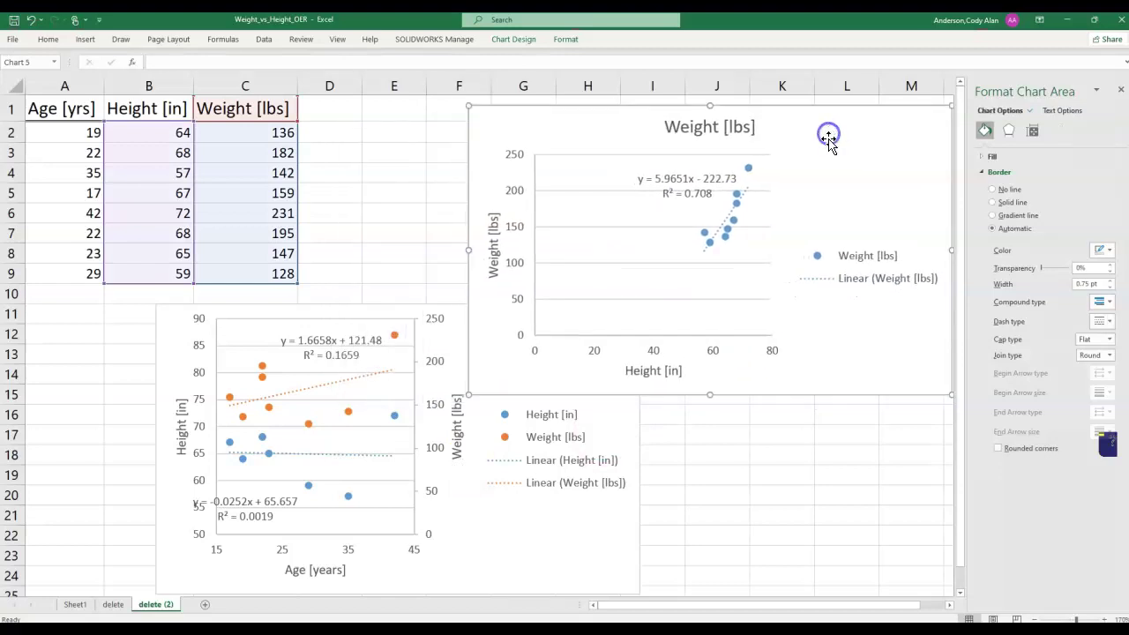